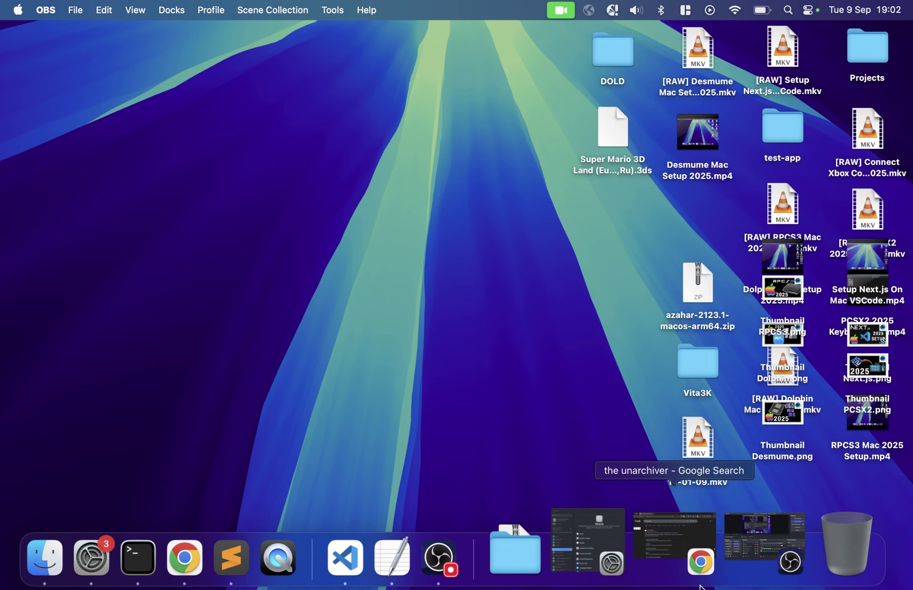
- Switch to Chrome and open The Unarchiver website from the search results
{"action": "left_click", "coordinate": [687, 563]}
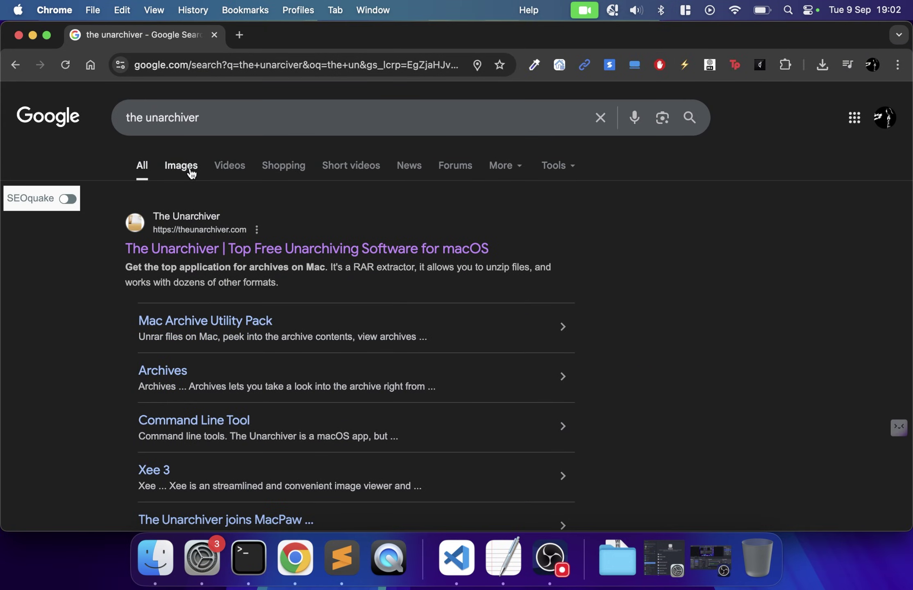
{"action": "left_click", "coordinate": [171, 247]}
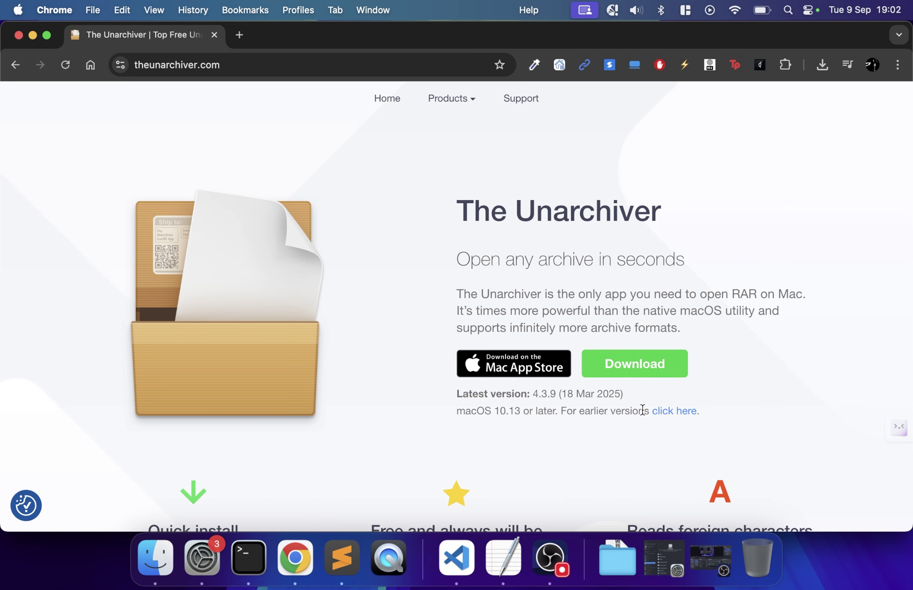
- Search the web for azahar and open the official Azahar Emulator website
{"action": "left_click", "coordinate": [209, 67]}
{"action": "type", "text": "azaha"}
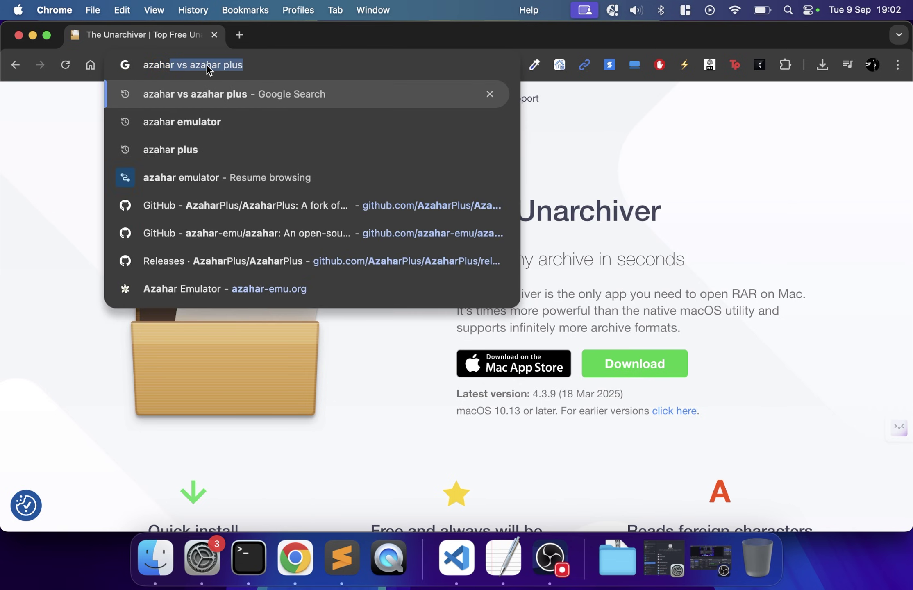
{"action": "type", "text": "r"}
{"action": "key", "text": "Return"}
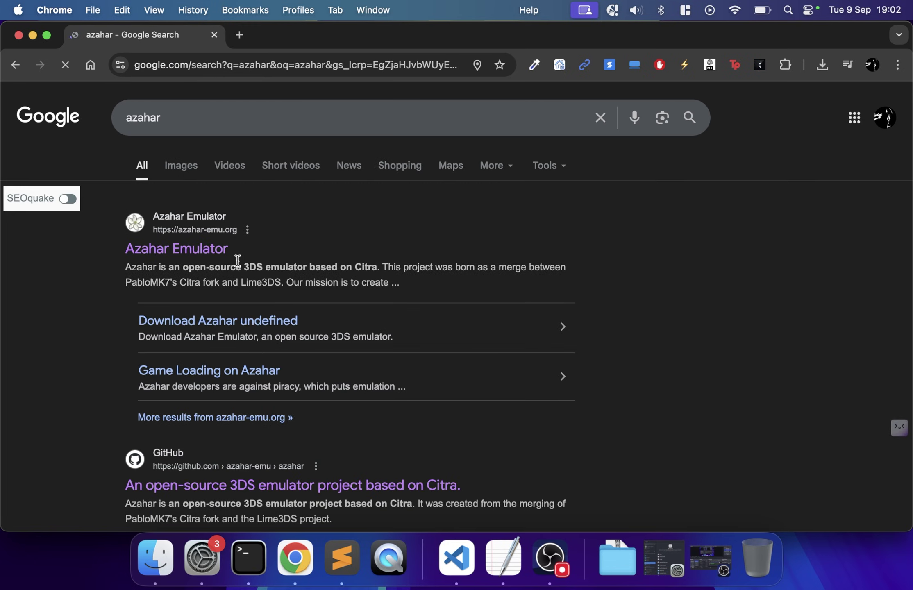
{"action": "left_click", "coordinate": [194, 248]}
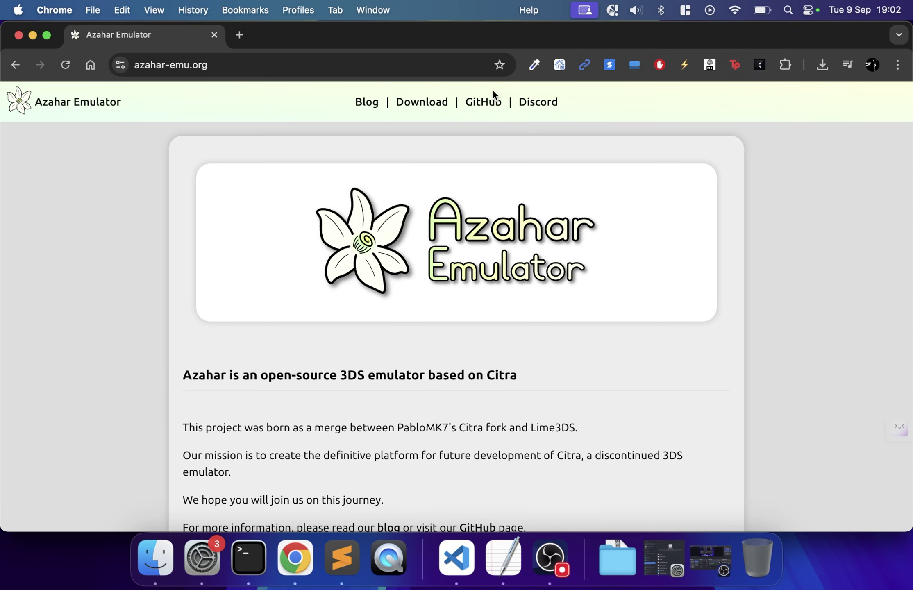
- Open Azahar's GitHub repository and go to the downloadable assets of the Azahar 2123.1 release
{"action": "left_click", "coordinate": [482, 105]}
{"action": "scroll", "coordinate": [544, 283], "scroll_direction": "down", "scroll_amount": 10}
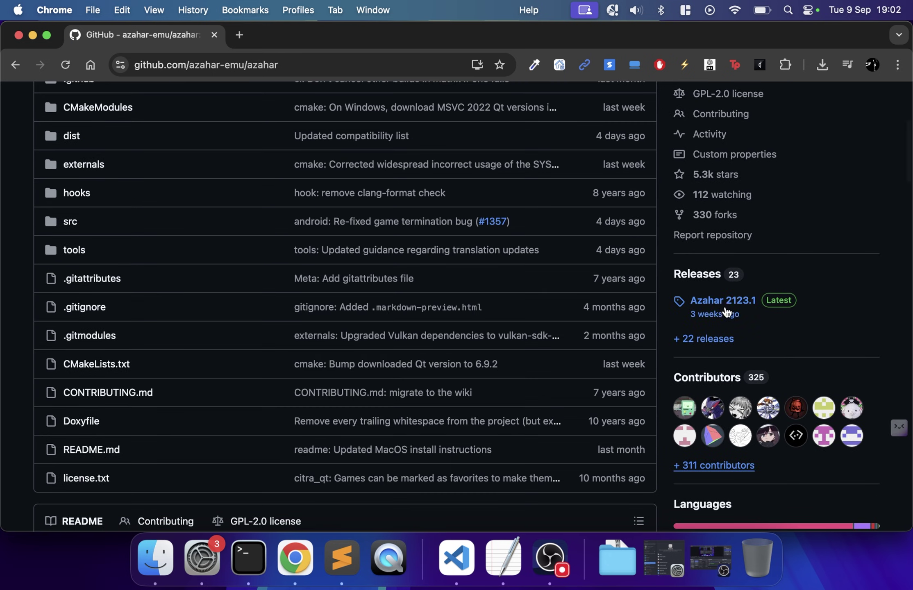
{"action": "left_click", "coordinate": [723, 303]}
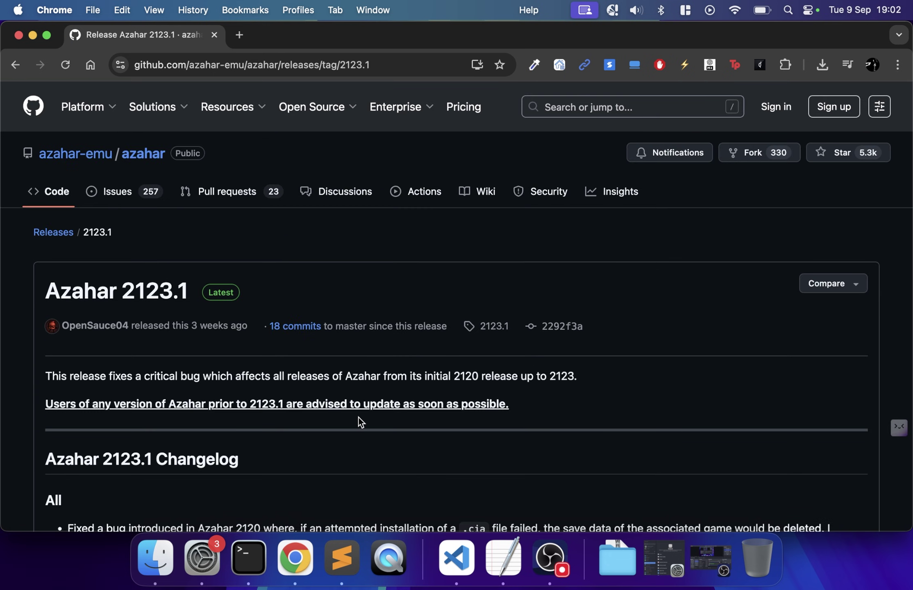
{"action": "scroll", "coordinate": [358, 417], "scroll_direction": "down", "scroll_amount": 8}
{"action": "scroll", "coordinate": [135, 395], "scroll_direction": "down", "scroll_amount": 4}
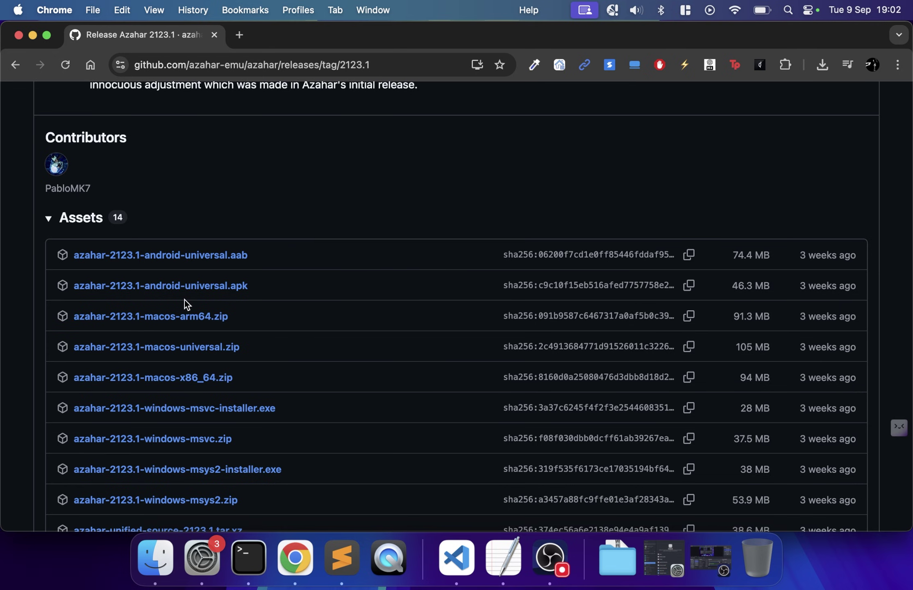
- Check which chip this Mac uses in its system information, and close that information window
{"action": "left_click", "coordinate": [18, 10]}
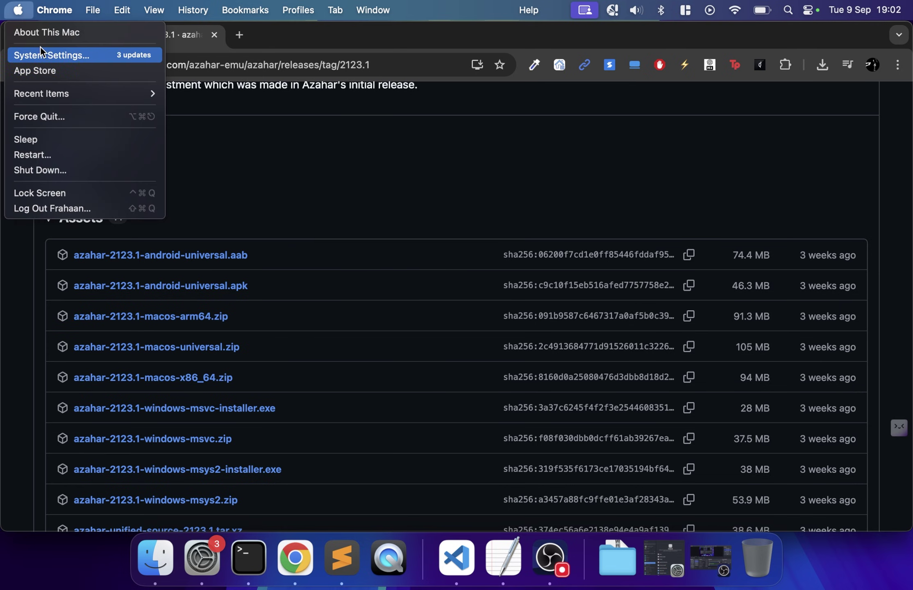
{"action": "left_click", "coordinate": [40, 35]}
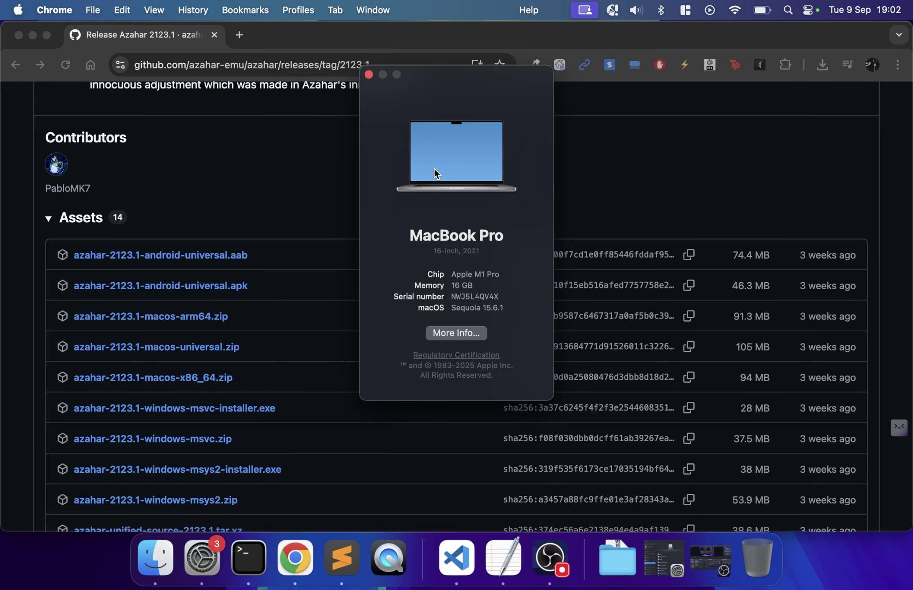
{"action": "left_click_drag", "start_coordinate": [460, 274], "coordinate": [493, 274]}
{"action": "left_click", "coordinate": [369, 74]}
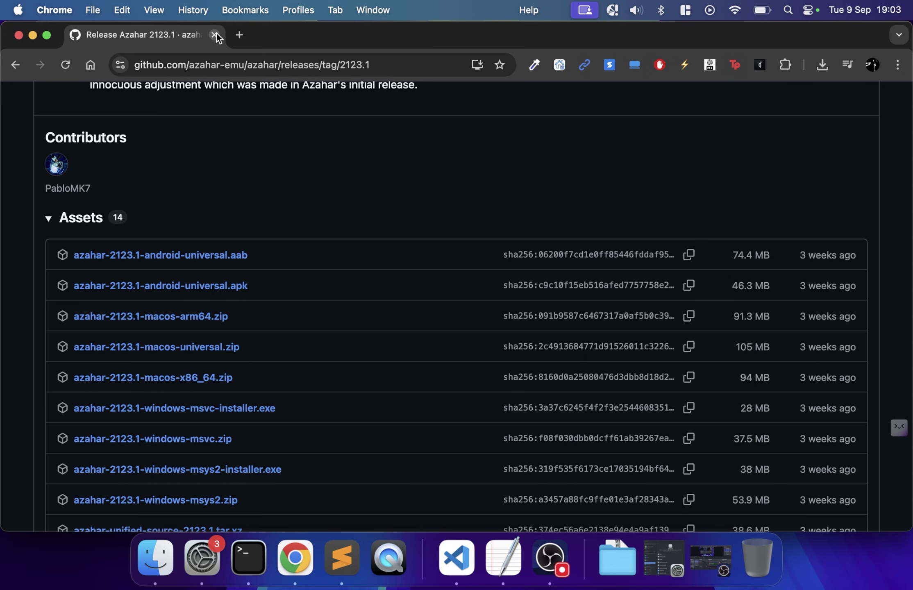
- Show the desktop and move azahar-2123.1-macos-arm64.zip and the Super Mario 3D Land .3ds file side by side into an empty area
{"action": "key", "text": "F11"}
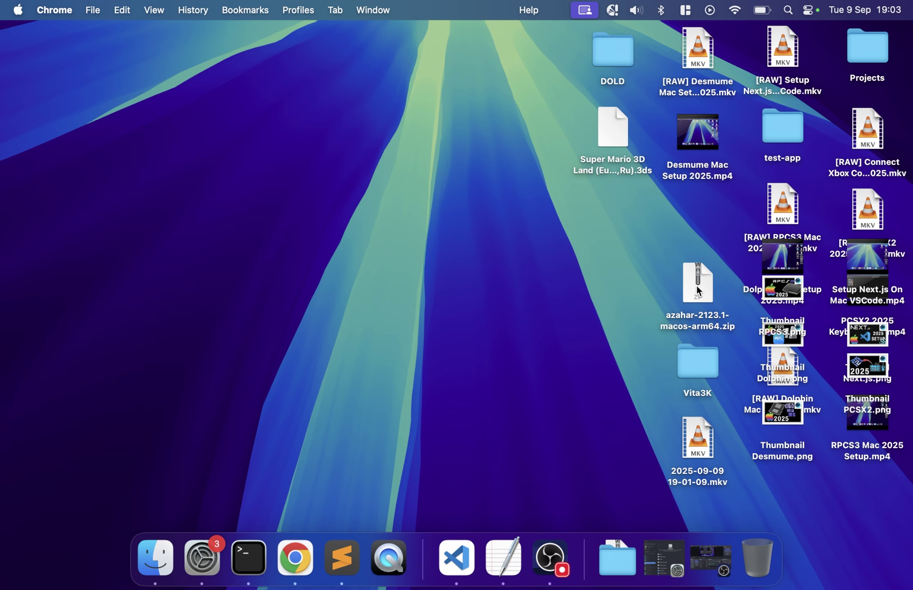
{"action": "left_click_drag", "start_coordinate": [700, 292], "coordinate": [390, 48]}
{"action": "left_click_drag", "start_coordinate": [614, 129], "coordinate": [412, 69]}
- Extract azahar-2123.1-macos-arm64.zip, put the Azahar app into the Applications folder, and close the Finder window
{"action": "double_click", "coordinate": [355, 53]}
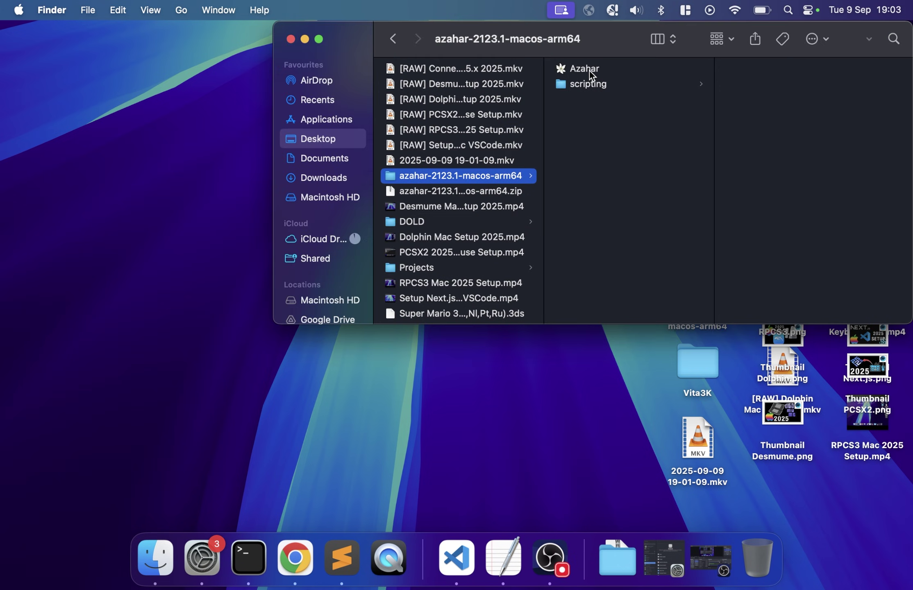
{"action": "left_click_drag", "start_coordinate": [590, 70], "coordinate": [324, 120]}
{"action": "left_click", "coordinate": [625, 405]}
{"action": "left_click", "coordinate": [291, 39]}
- Copy the Super Mario 3D Land .3ds file from the desktop into a new folder named 3DS inside Documents/ROMS
{"action": "left_click", "coordinate": [459, 82]}
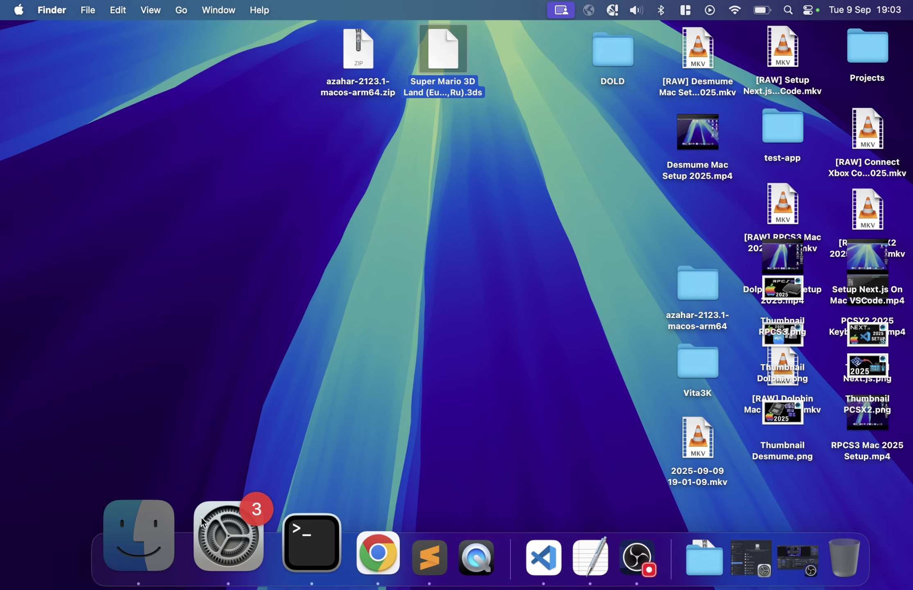
{"action": "right_click", "coordinate": [139, 535]}
{"action": "left_click", "coordinate": [220, 227]}
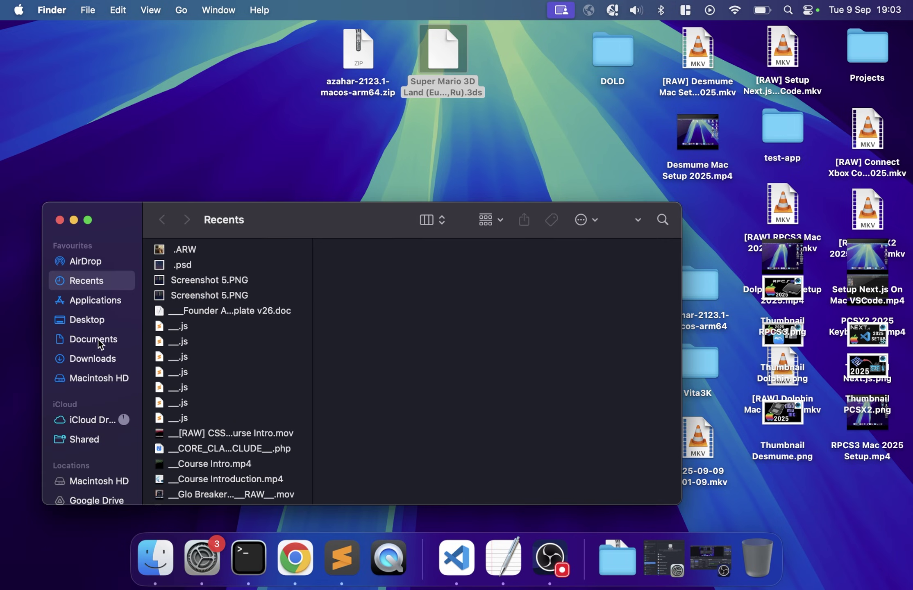
{"action": "left_click", "coordinate": [98, 340]}
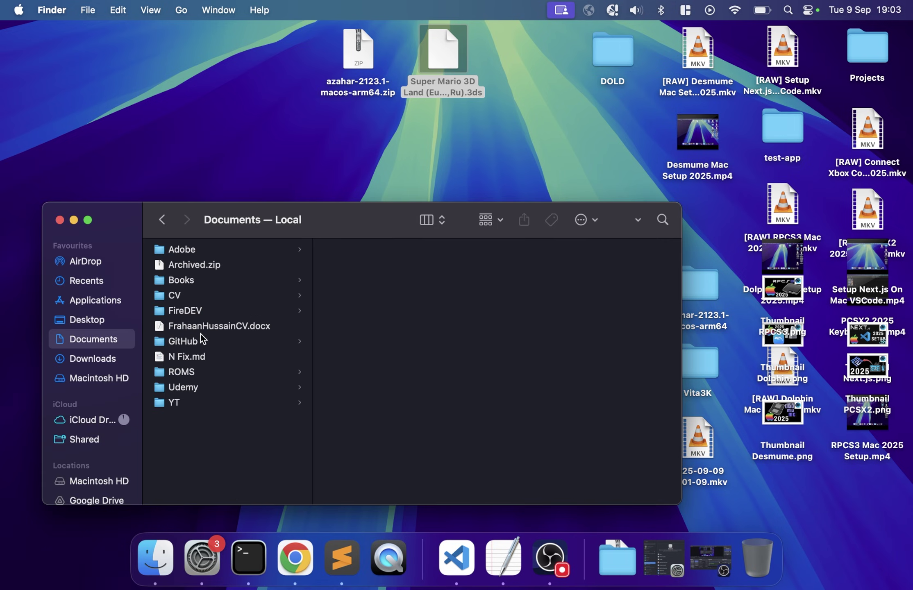
{"action": "left_click", "coordinate": [200, 374]}
{"action": "key", "text": "super+shift+n"}
{"action": "type", "text": "3D"}
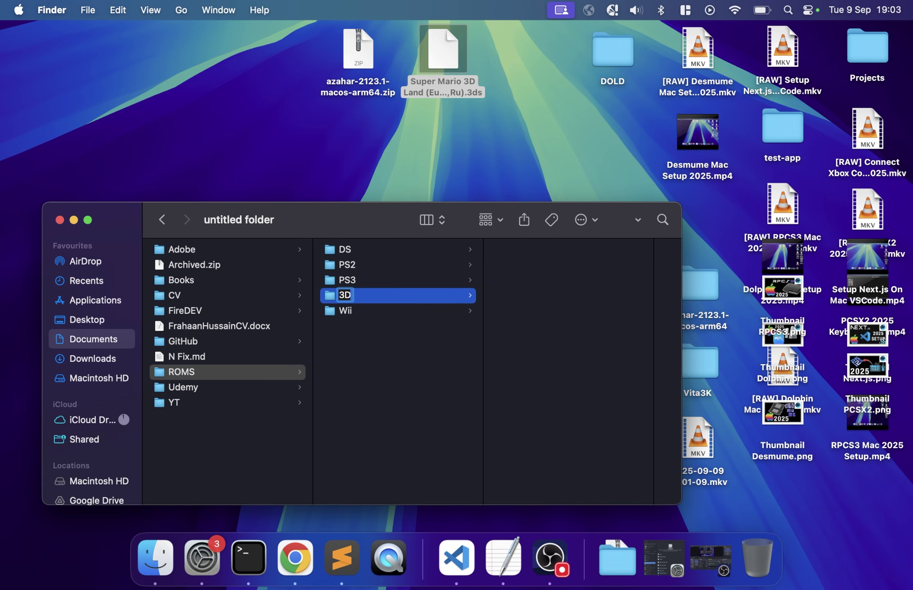
{"action": "type", "text": "S"}
{"action": "key", "text": "Return"}
{"action": "key", "text": "super+v"}
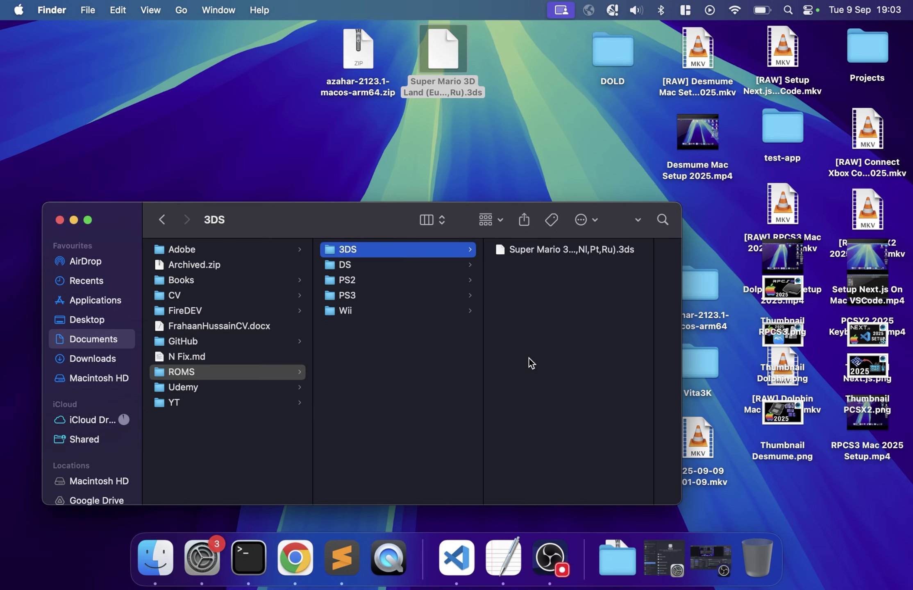
- Try to launch Azahar through Spotlight and dismiss the security warning without moving the app to the bin
{"action": "key", "text": "super+space"}
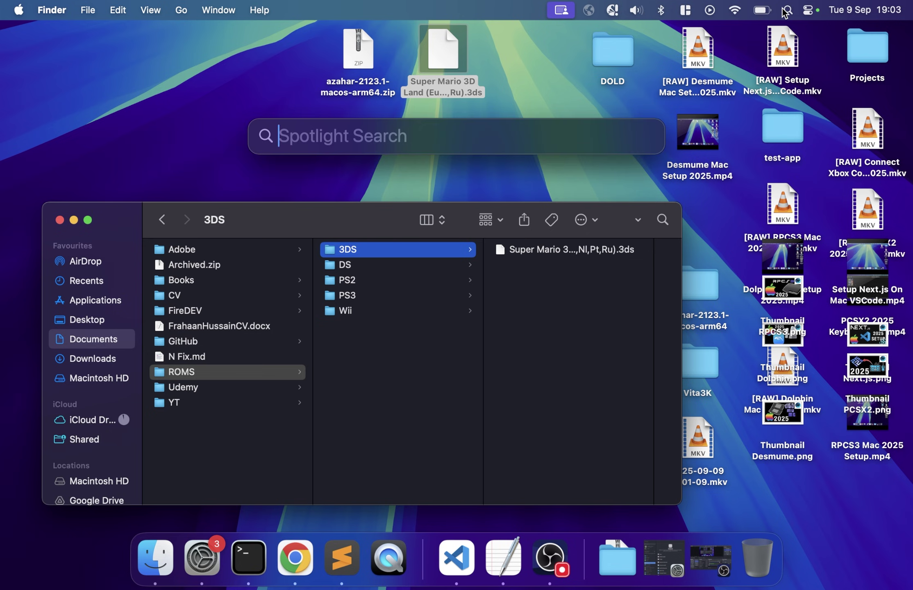
{"action": "type", "text": "azahar"}
{"action": "key", "text": "Return"}
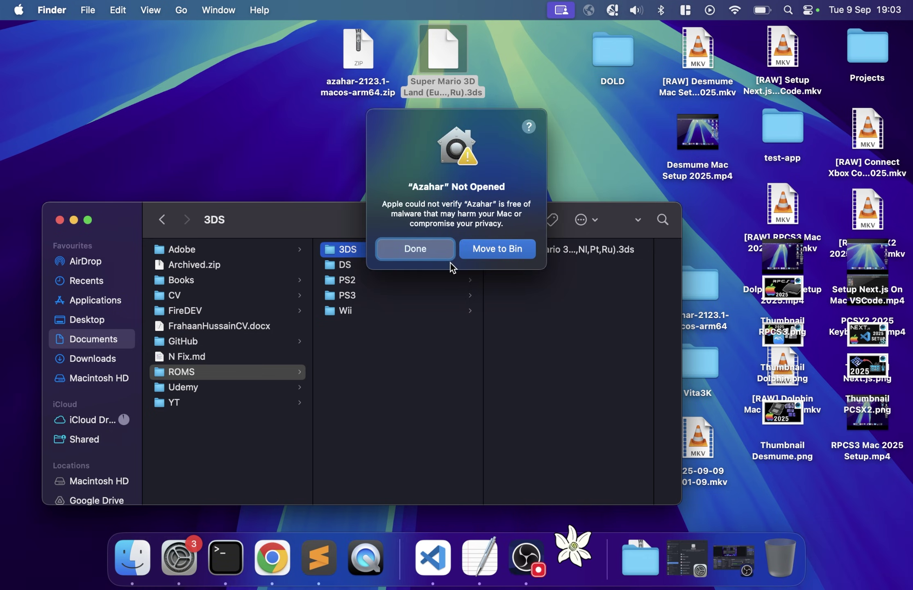
{"action": "left_click", "coordinate": [446, 256]}
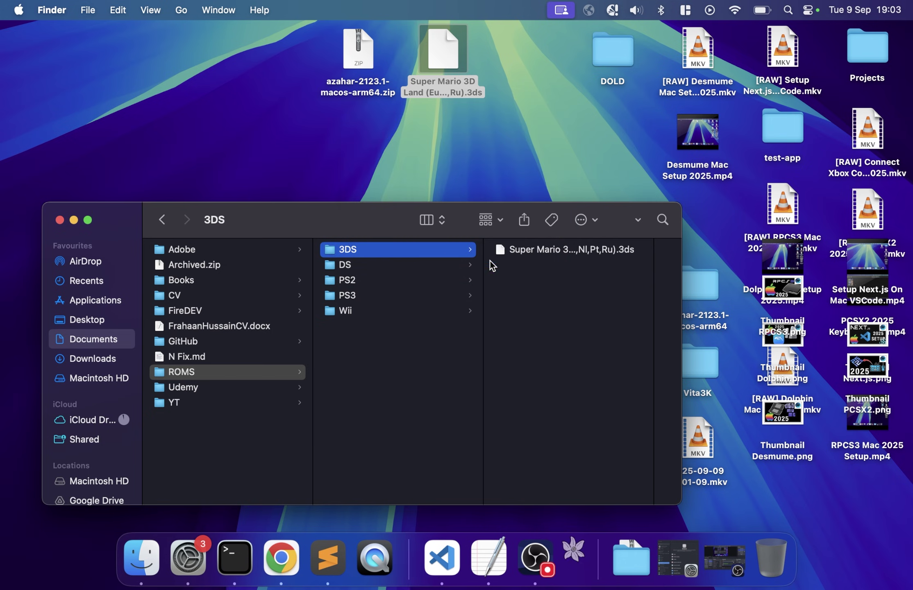
- Switch to System Settings and find the blocked Azahar entry in the Privacy & Security settings
{"action": "left_click", "coordinate": [664, 571]}
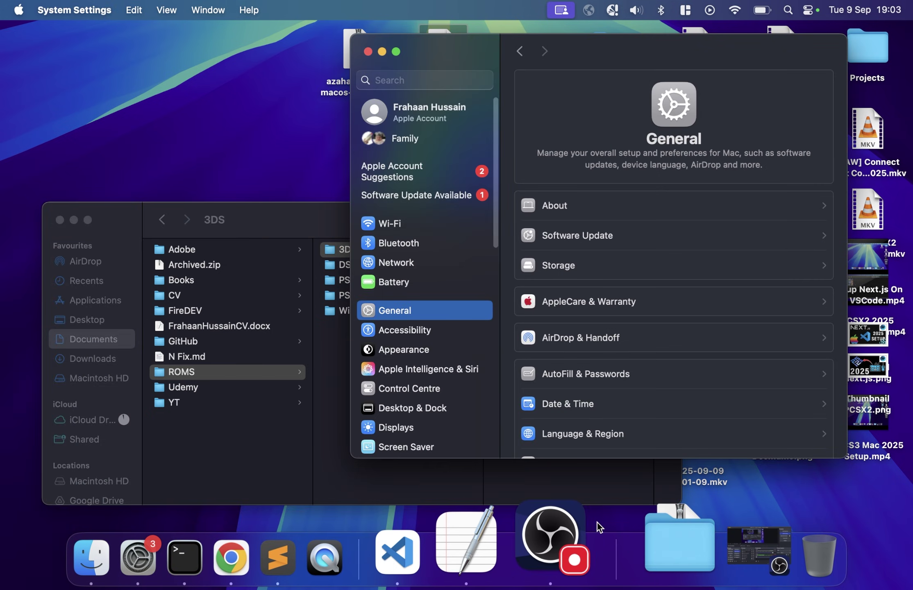
{"action": "left_click", "coordinate": [788, 11]}
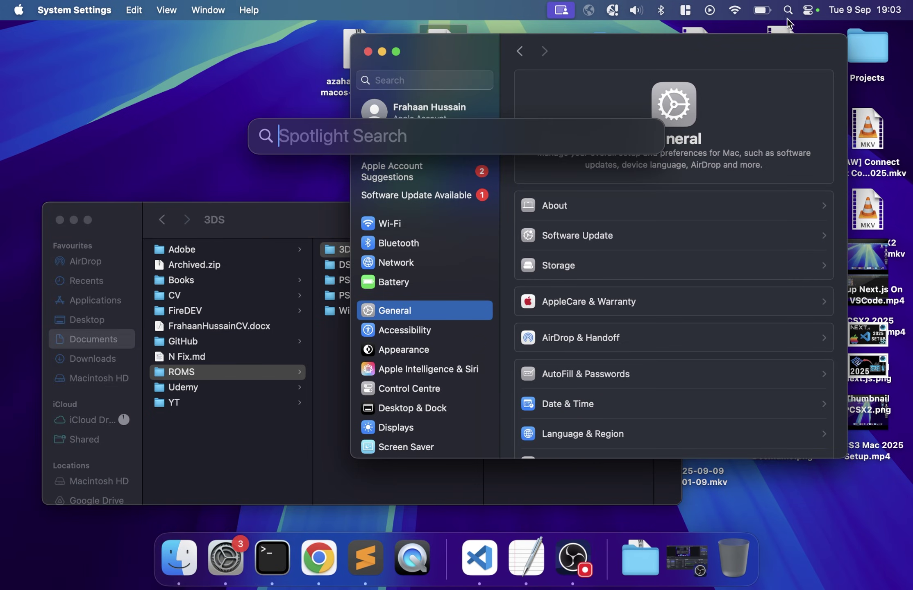
{"action": "left_click", "coordinate": [597, 104]}
{"action": "scroll", "coordinate": [433, 376], "scroll_direction": "down", "scroll_amount": 5}
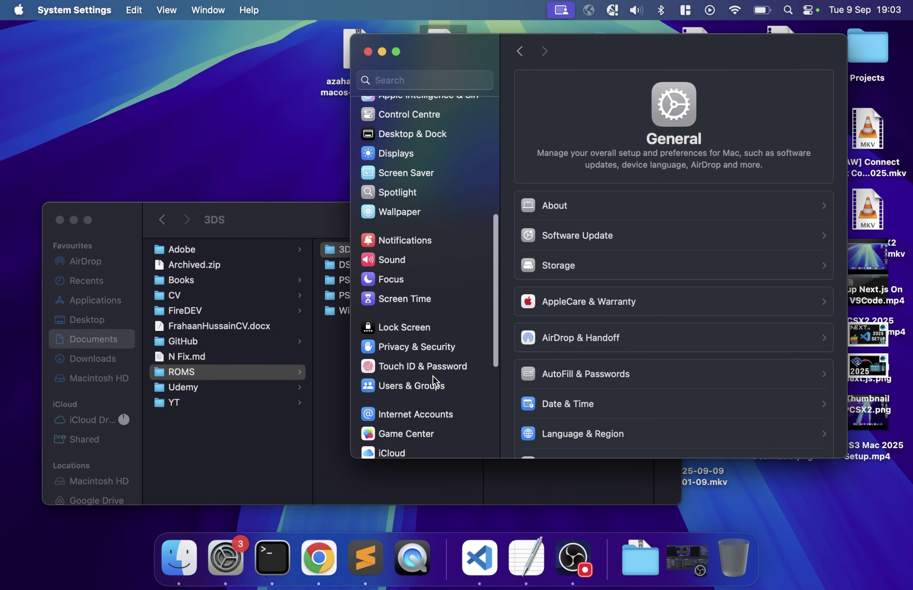
{"action": "left_click", "coordinate": [400, 346]}
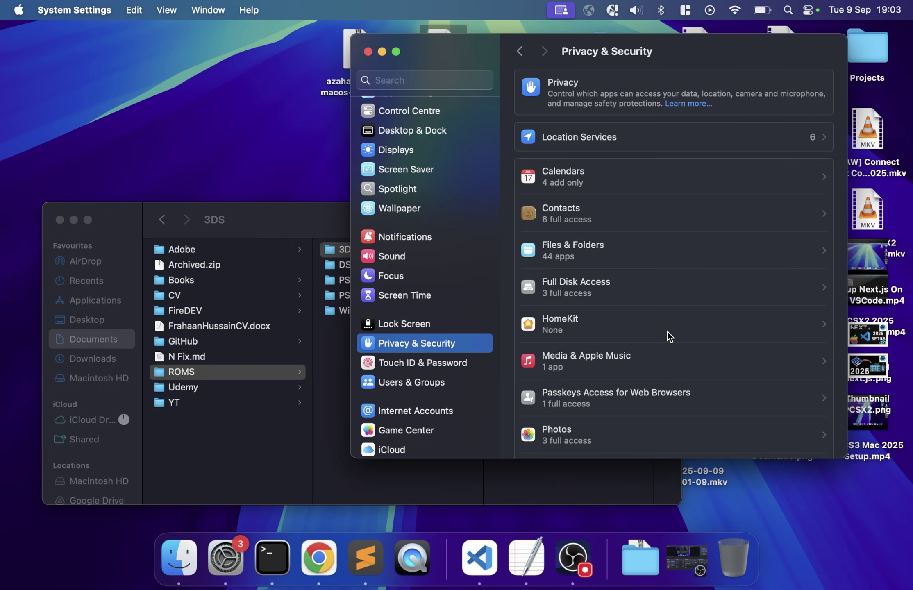
{"action": "scroll", "coordinate": [667, 332], "scroll_direction": "down", "scroll_amount": 5}
{"action": "scroll", "coordinate": [667, 332], "scroll_direction": "down", "scroll_amount": 10}
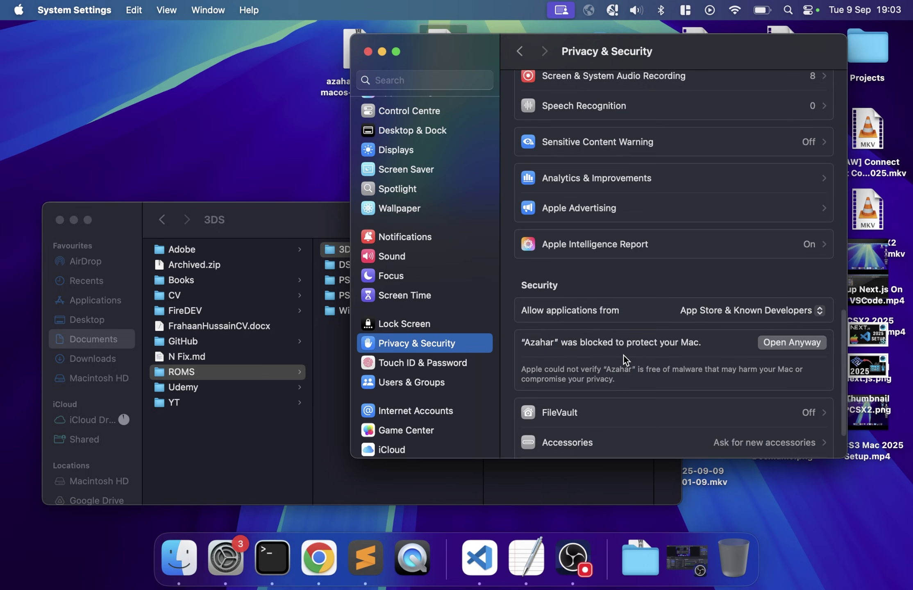
- Allow Azahar to open anyway and authorise the launch by entering the account password
{"action": "left_click", "coordinate": [776, 343]}
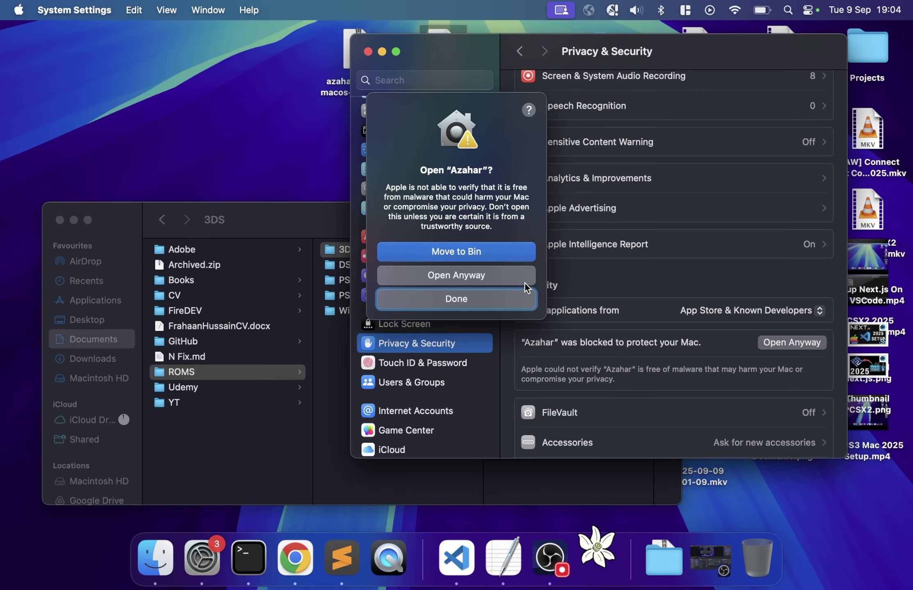
{"action": "left_click", "coordinate": [504, 274]}
{"action": "type", "text": "•••••••••••••••"}
{"action": "key", "text": "Return"}
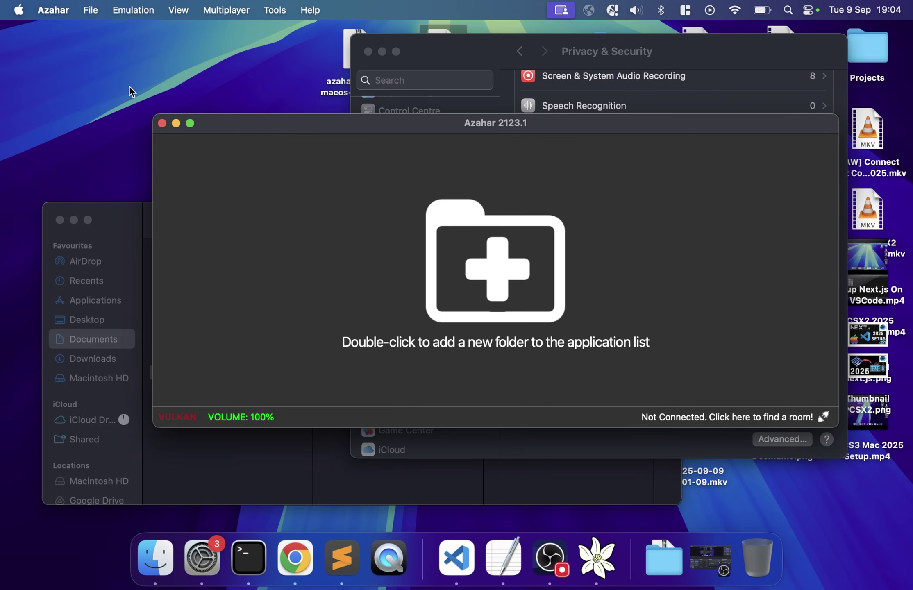
- Open Azahar's settings and review the General category's General, Web, Debug and UI pages
{"action": "left_click", "coordinate": [62, 16]}
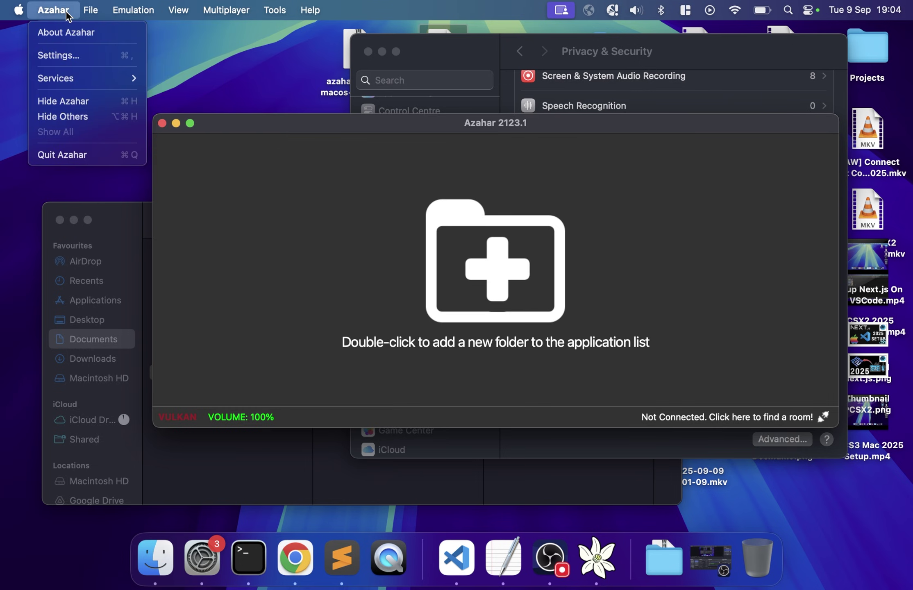
{"action": "left_click", "coordinate": [64, 55]}
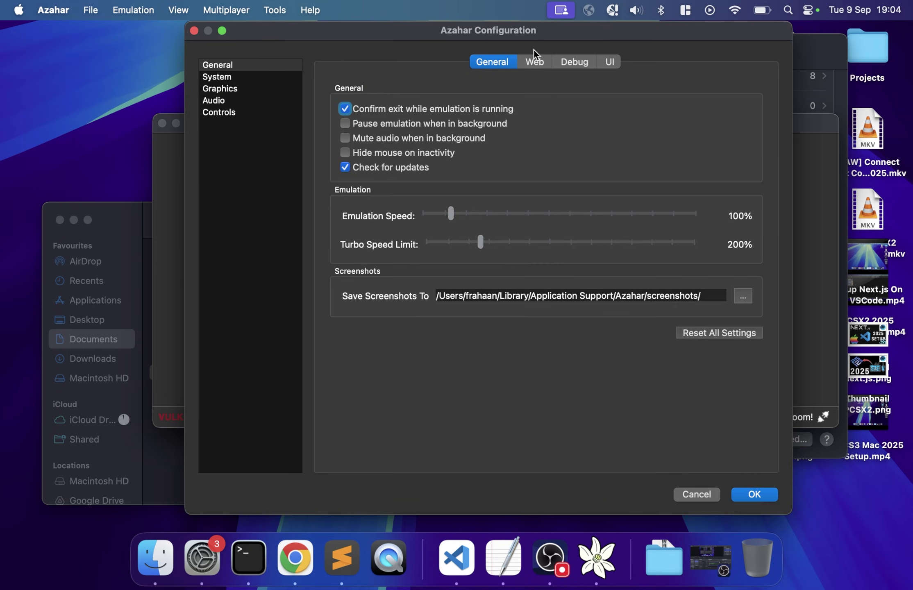
{"action": "left_click", "coordinate": [535, 63]}
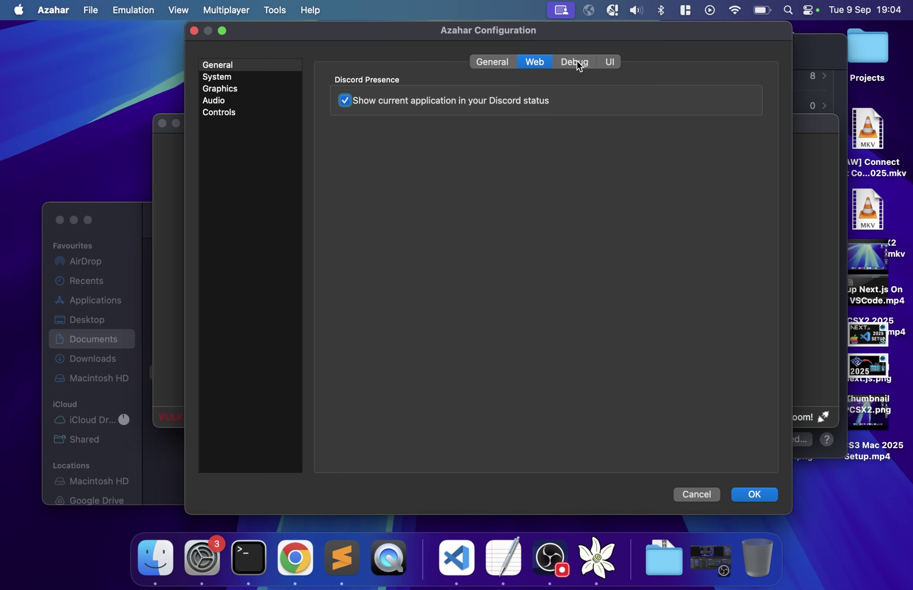
{"action": "left_click", "coordinate": [579, 62]}
{"action": "left_click", "coordinate": [608, 63]}
- Review the System category's System, Camera and Storage settings in the Azahar configuration
{"action": "left_click", "coordinate": [206, 78]}
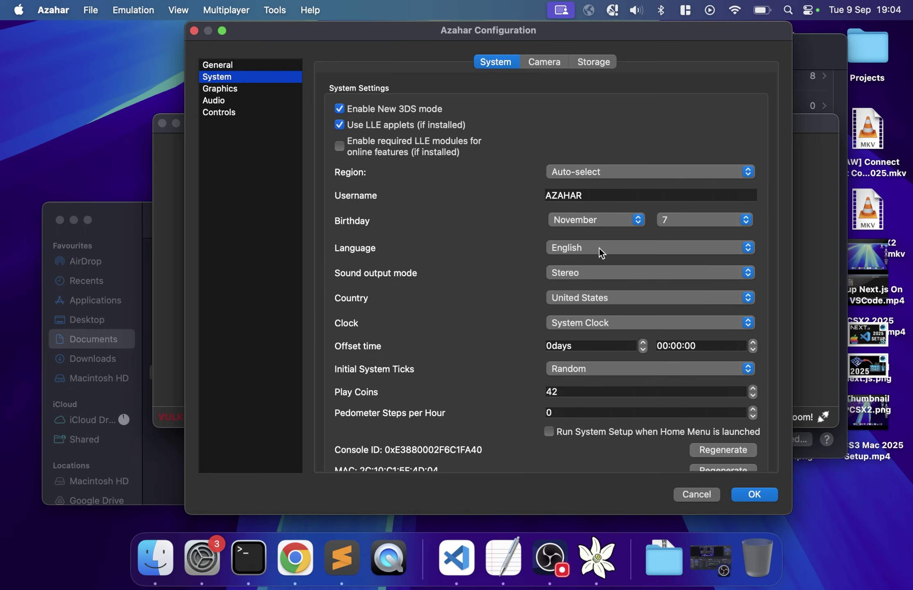
{"action": "left_click", "coordinate": [549, 64]}
{"action": "left_click", "coordinate": [607, 64]}
- Examine the internal resolution choices in the Graphics enhancement settings without selecting a different one
{"action": "left_click", "coordinate": [222, 89]}
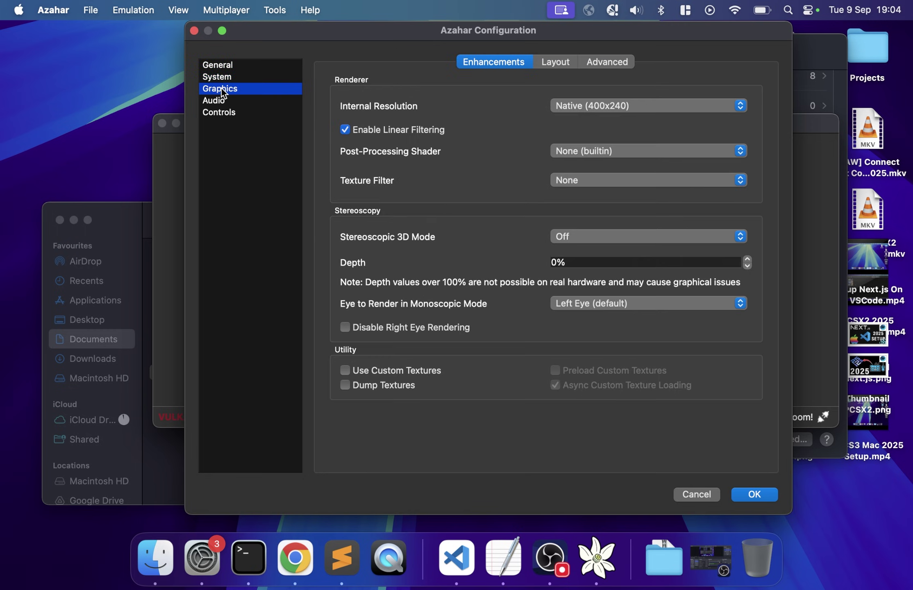
{"action": "left_click", "coordinate": [560, 106]}
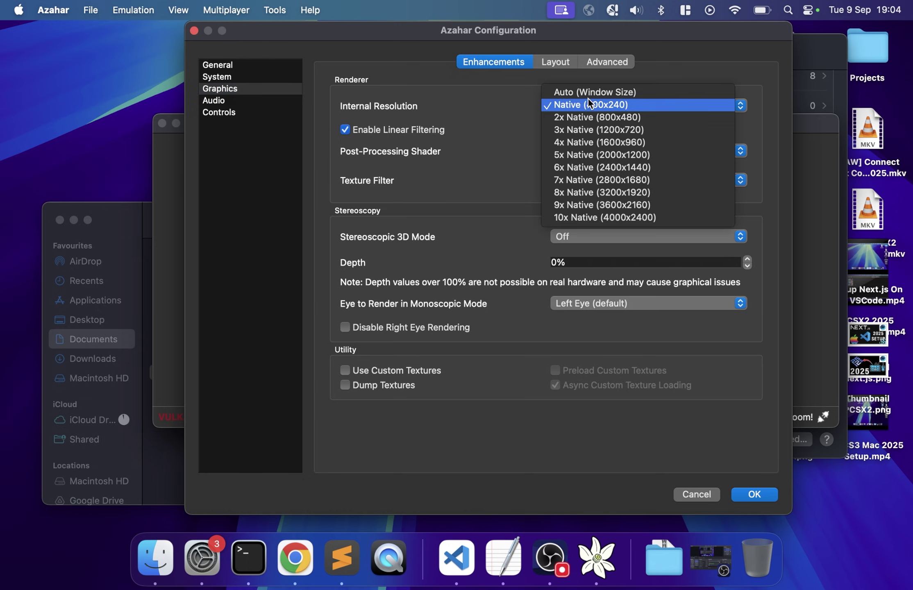
{"action": "left_click", "coordinate": [507, 100]}
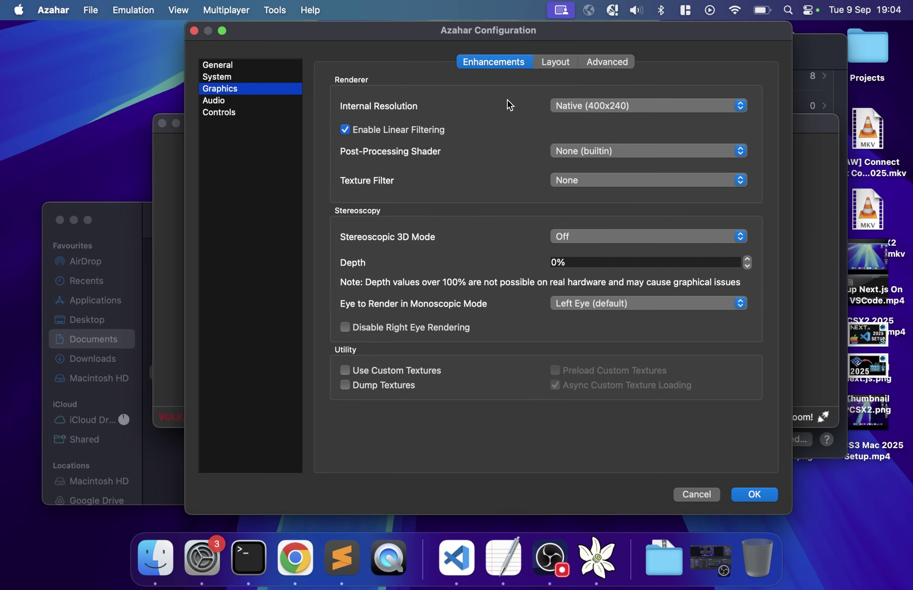
- Review the Graphics category's internal resolution choices and screen layout options without changing either
{"action": "left_click", "coordinate": [588, 106]}
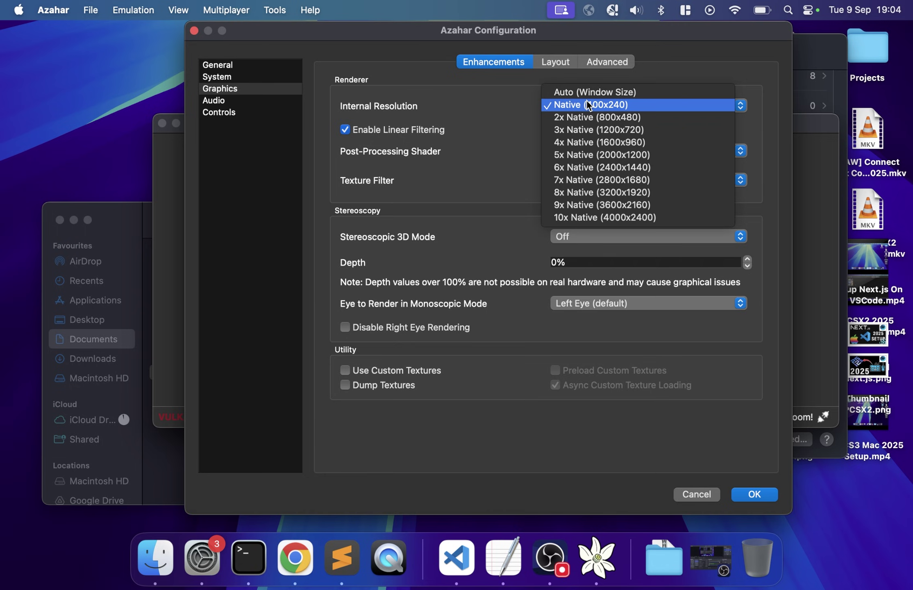
{"action": "left_click", "coordinate": [461, 238]}
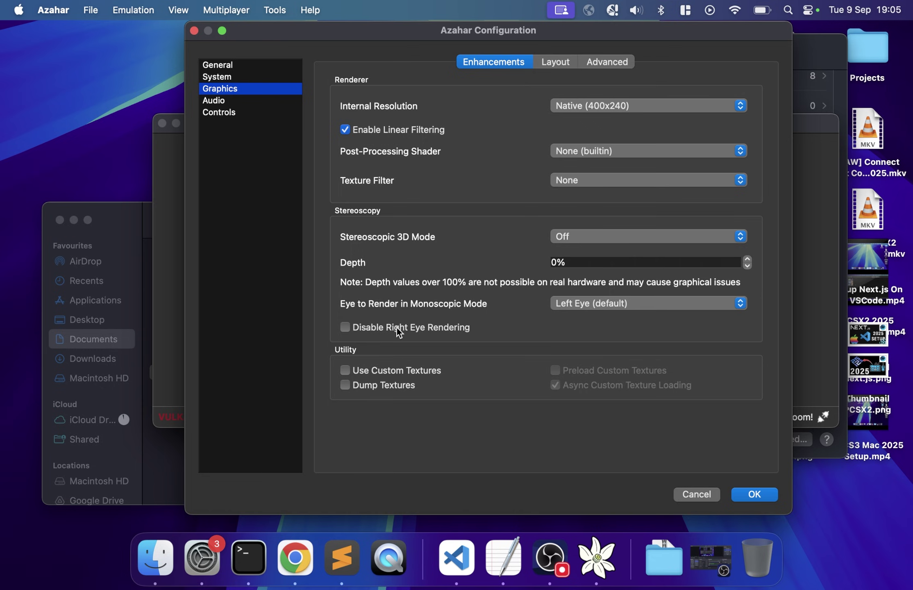
{"action": "mouse_move", "coordinate": [399, 332]}
{"action": "left_click", "coordinate": [557, 62]}
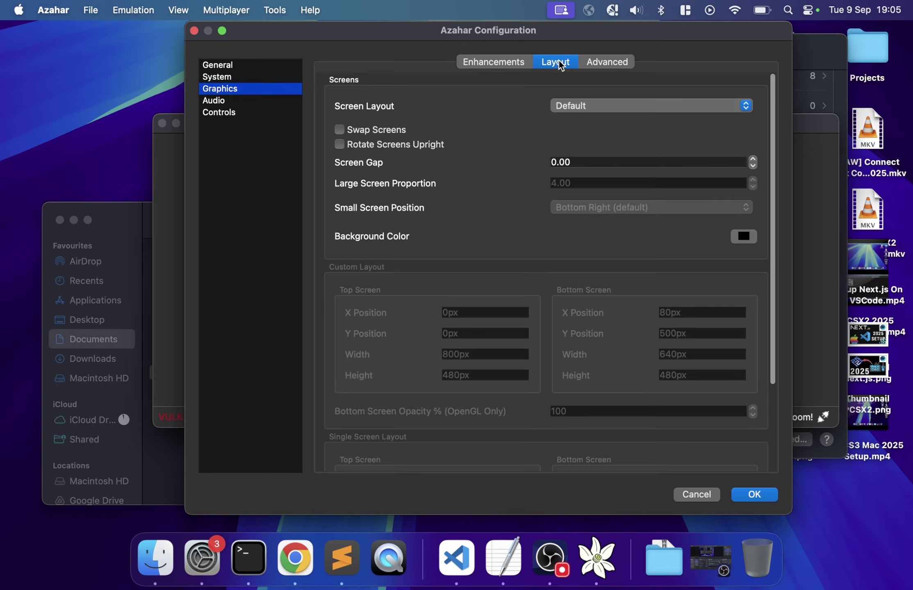
{"action": "left_click", "coordinate": [579, 104]}
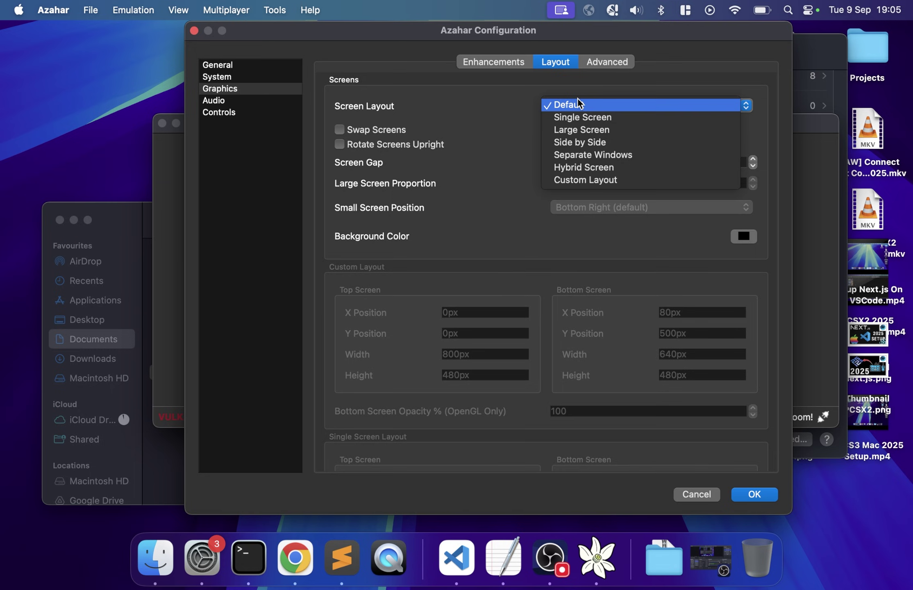
{"action": "left_click", "coordinate": [545, 237]}
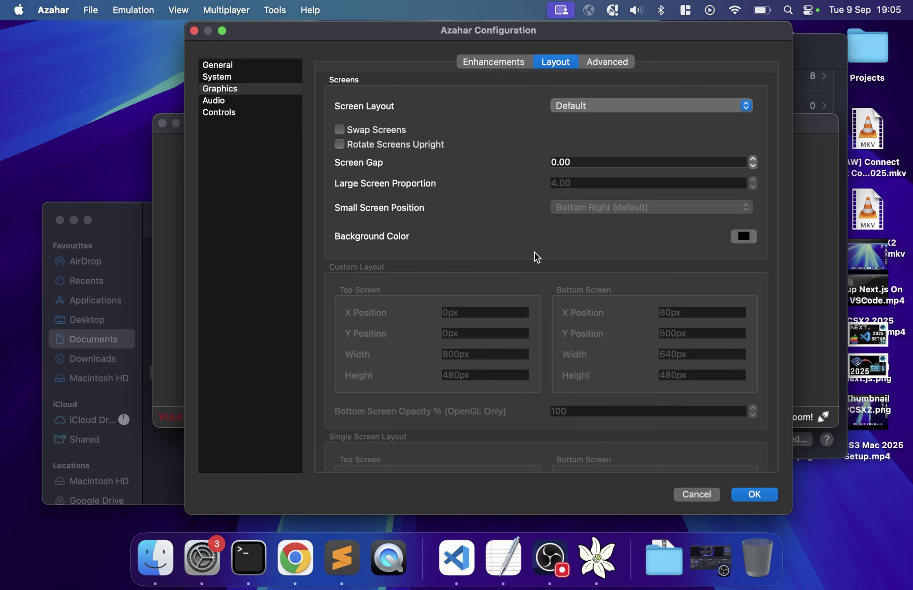
- Review the advanced graphics settings, including the Graphics API and Physical Device choices
{"action": "left_click", "coordinate": [603, 58]}
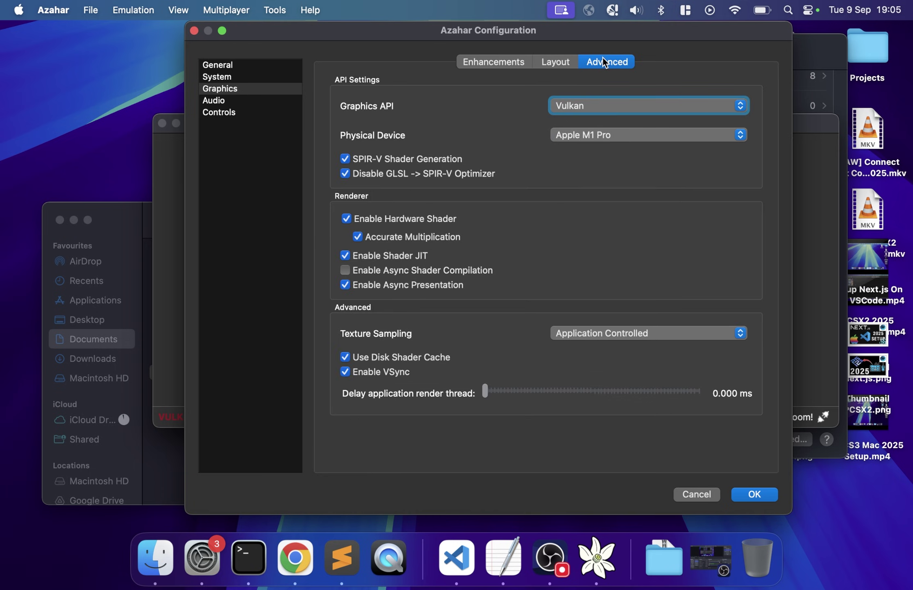
{"action": "left_click", "coordinate": [590, 108]}
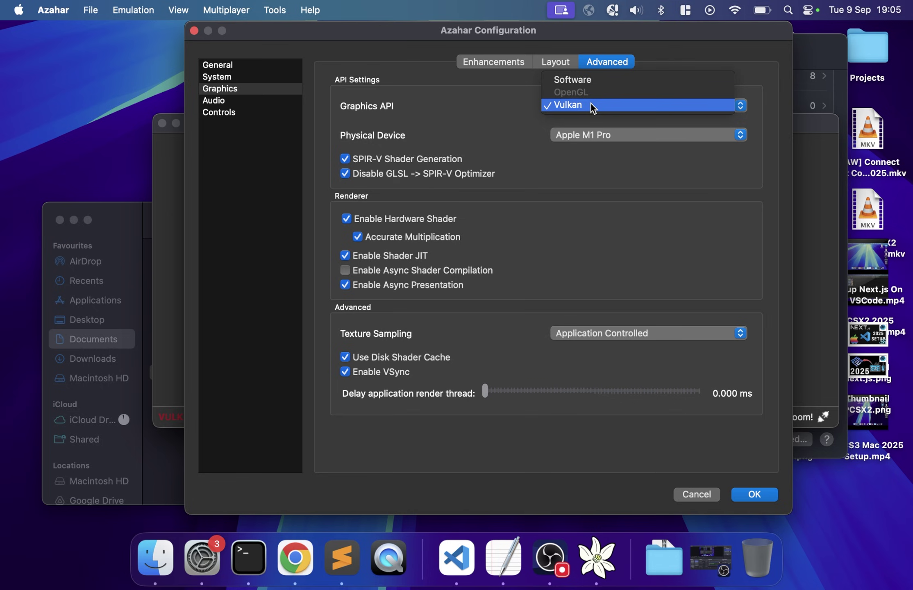
{"action": "left_click", "coordinate": [545, 108]}
{"action": "left_click", "coordinate": [571, 134]}
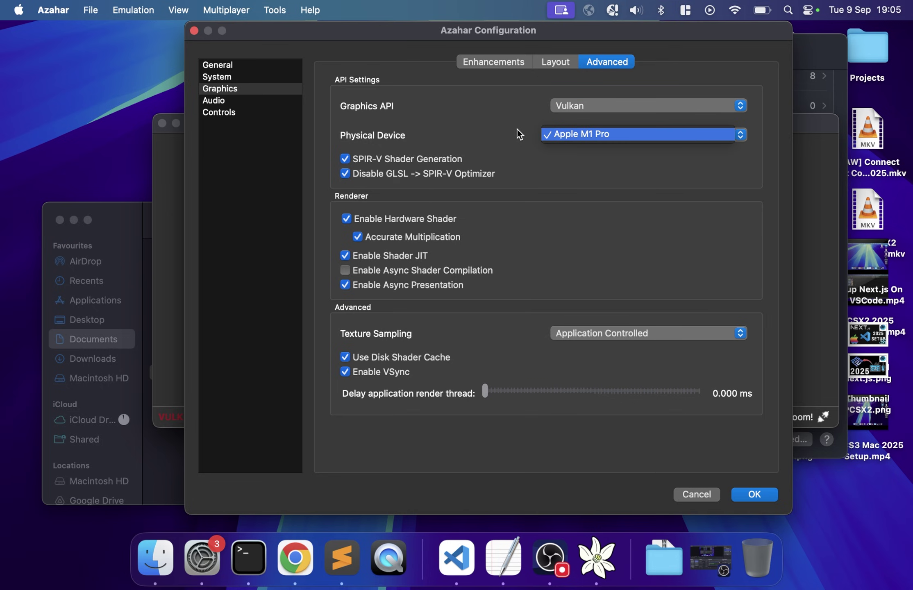
{"action": "left_click", "coordinate": [559, 134]}
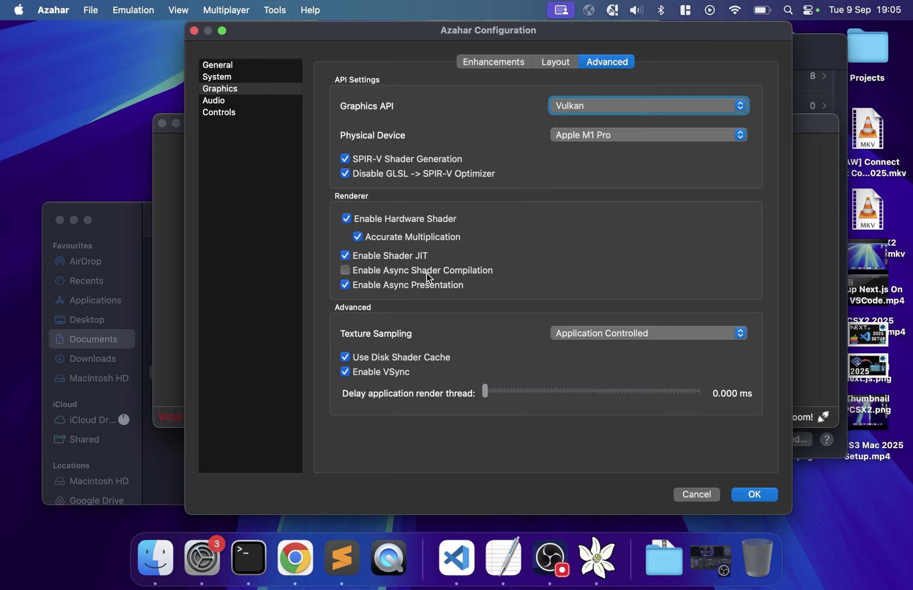
{"action": "mouse_move", "coordinate": [455, 272]}
- Review the Audio category's output type and output device choices without changing them
{"action": "left_click", "coordinate": [248, 100]}
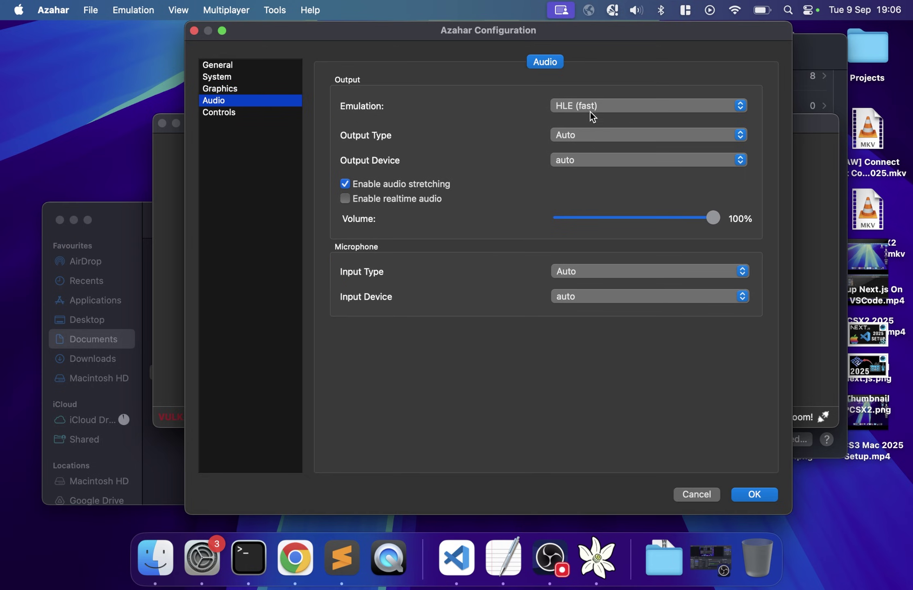
{"action": "left_click", "coordinate": [574, 135]}
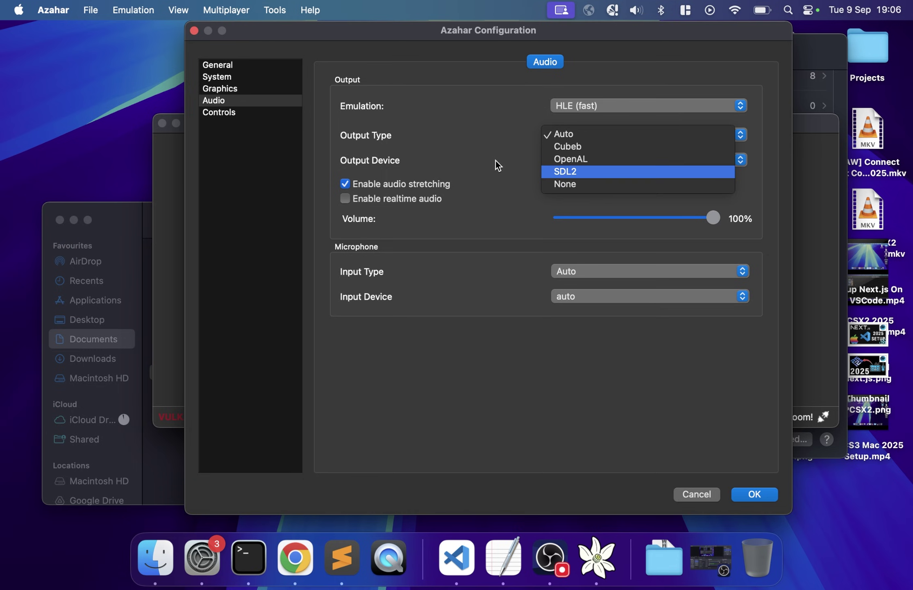
{"action": "left_click", "coordinate": [486, 131]}
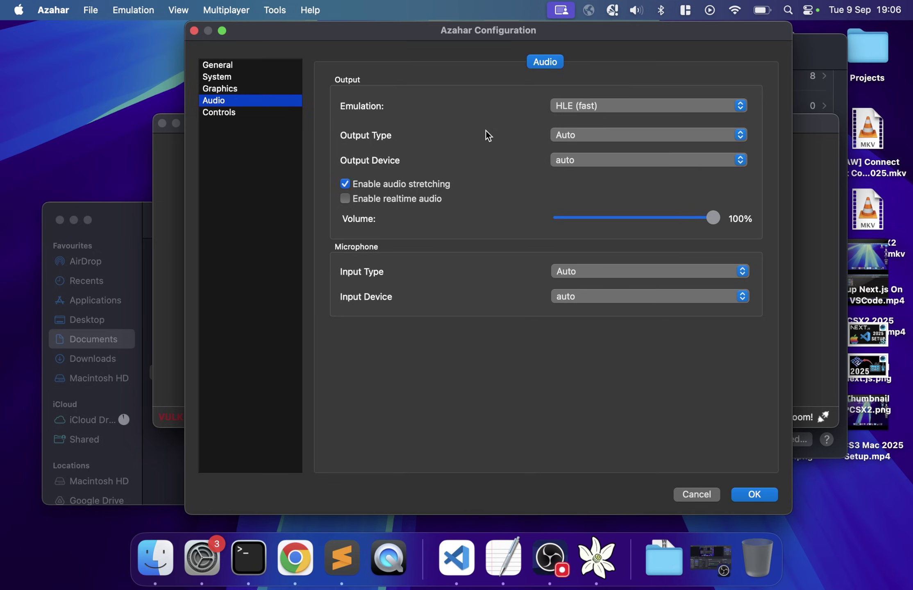
{"action": "left_click", "coordinate": [592, 160]}
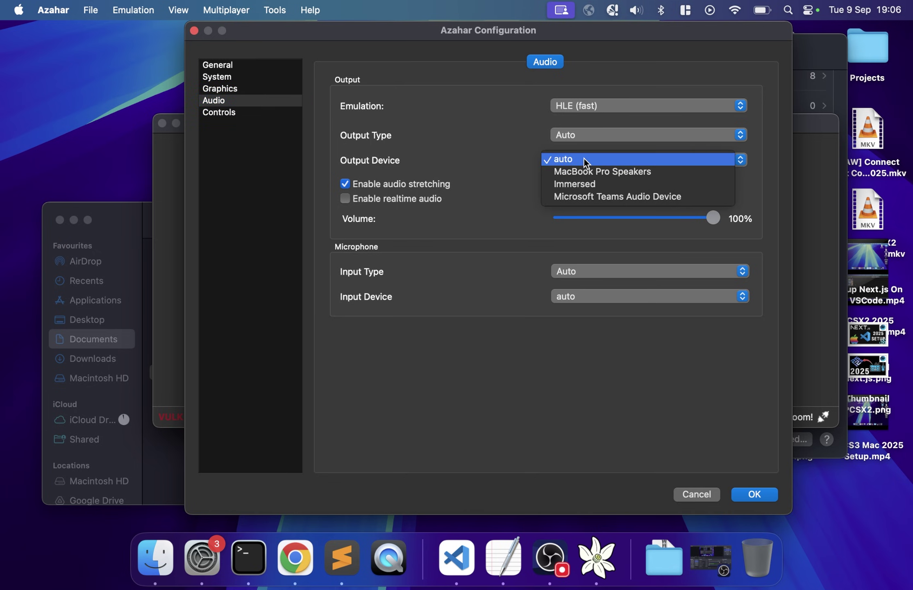
{"action": "left_click", "coordinate": [490, 118]}
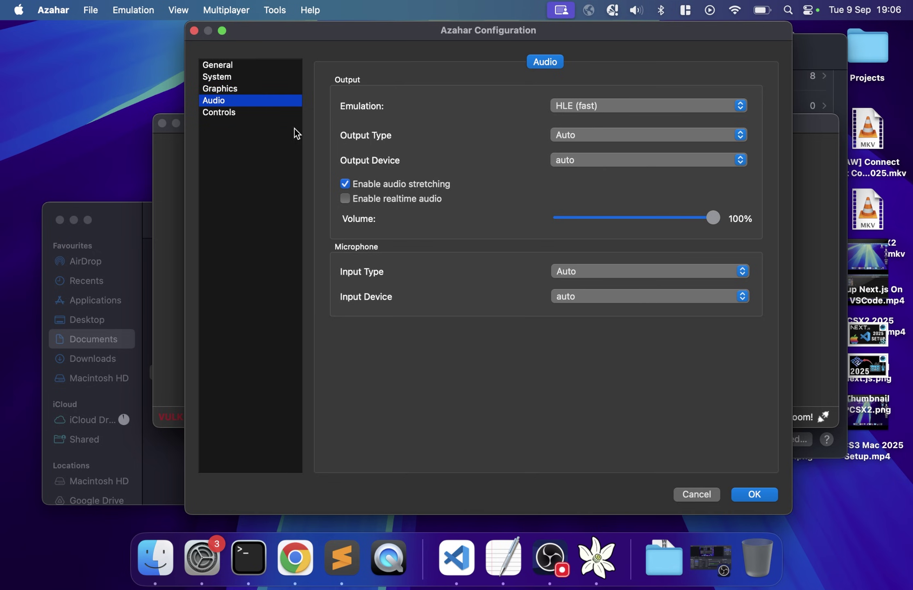
- Examine the controller input mappings, from the face buttons to the analogue stick bindings
{"action": "left_click", "coordinate": [264, 118]}
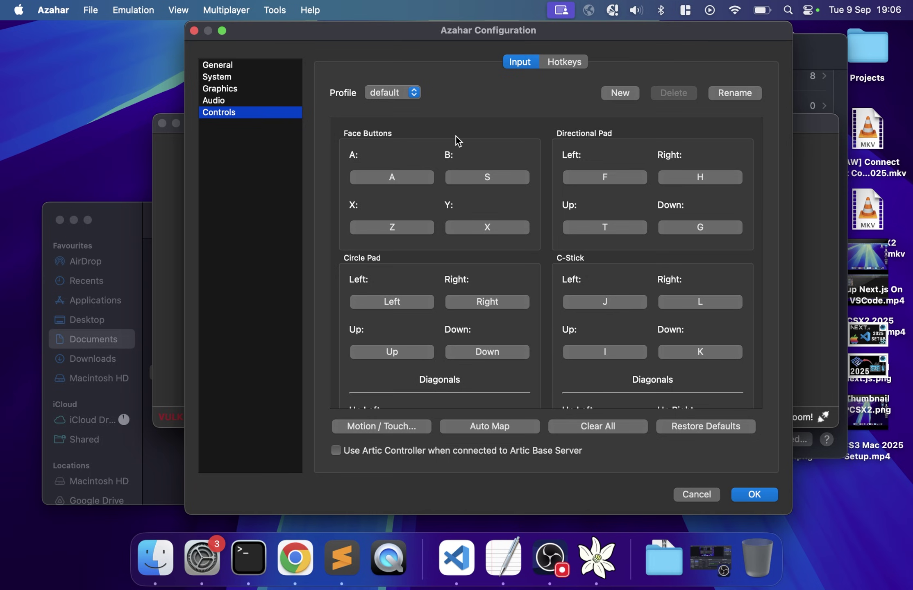
{"action": "left_click", "coordinate": [398, 180]}
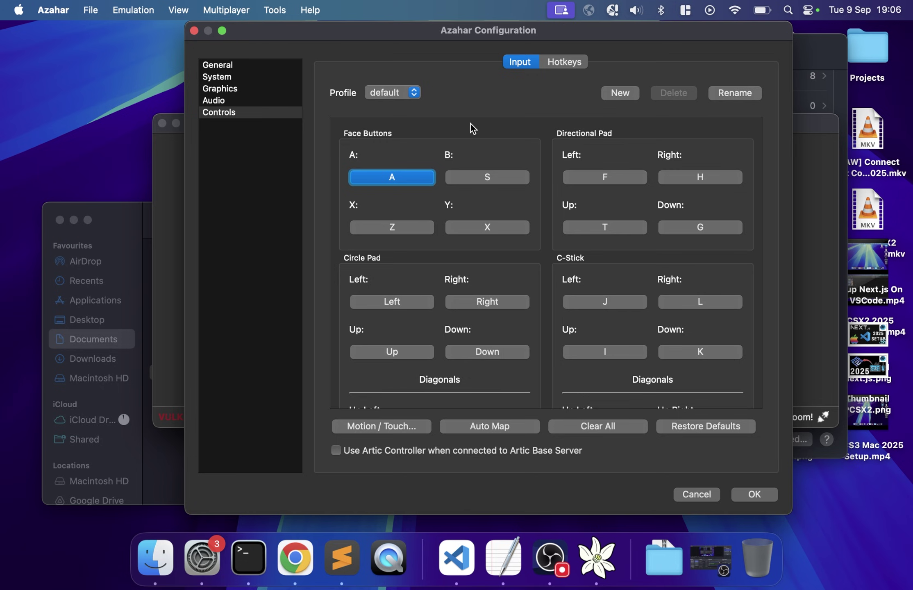
{"action": "scroll", "coordinate": [527, 273], "scroll_direction": "down", "scroll_amount": 15}
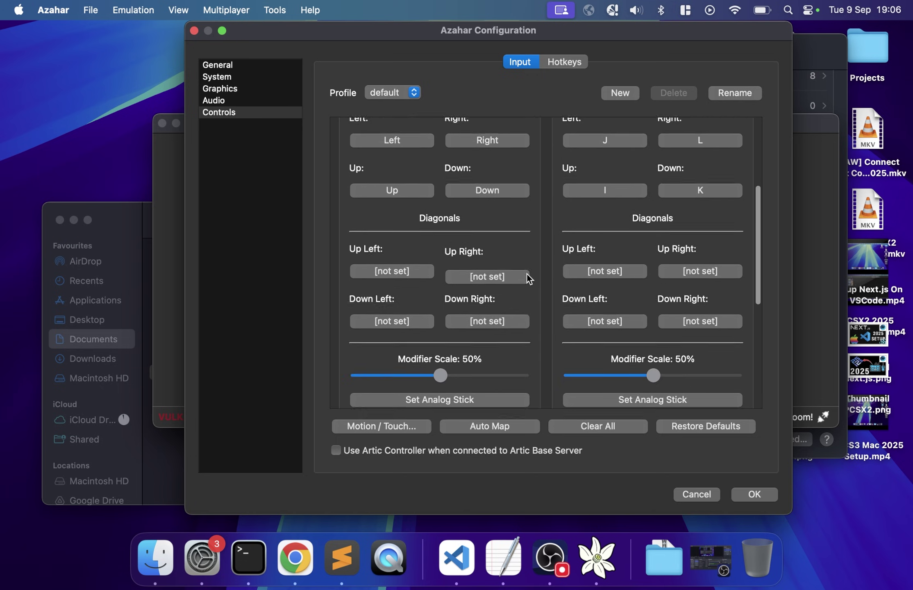
- Inspect the Motion / Touch configuration and its motion provider choices, accept it, and return to the face button mappings
{"action": "left_click", "coordinate": [395, 426]}
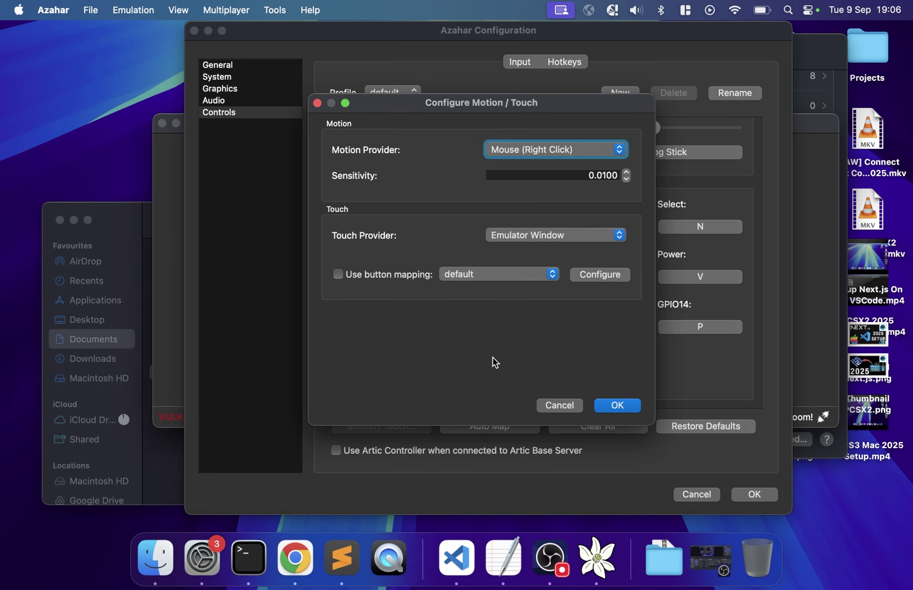
{"action": "left_click", "coordinate": [547, 156]}
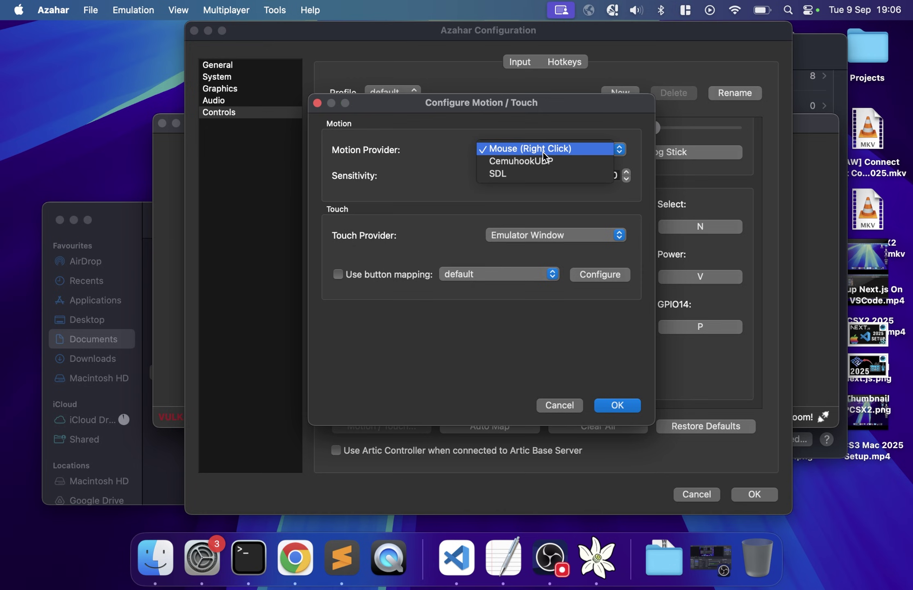
{"action": "left_click", "coordinate": [431, 159]}
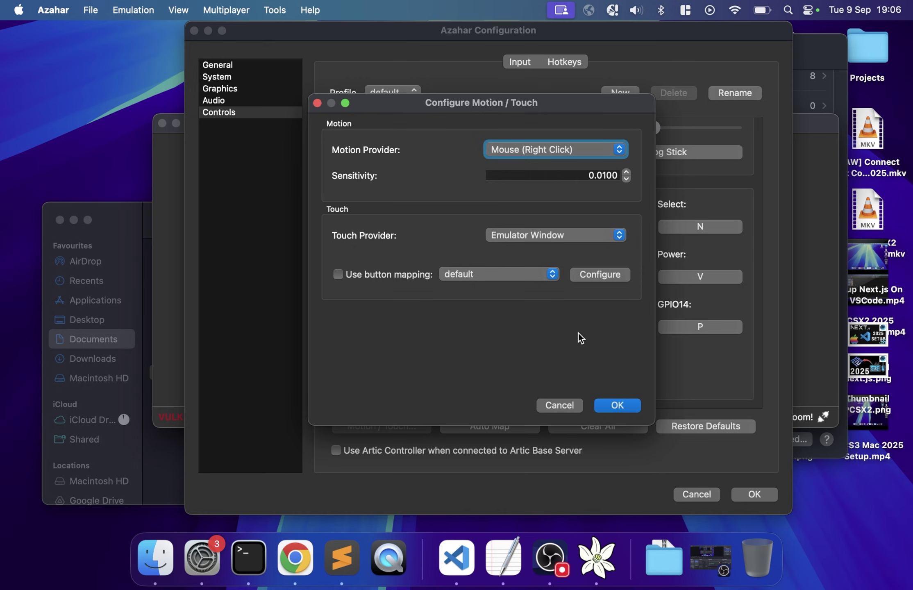
{"action": "left_click", "coordinate": [607, 405]}
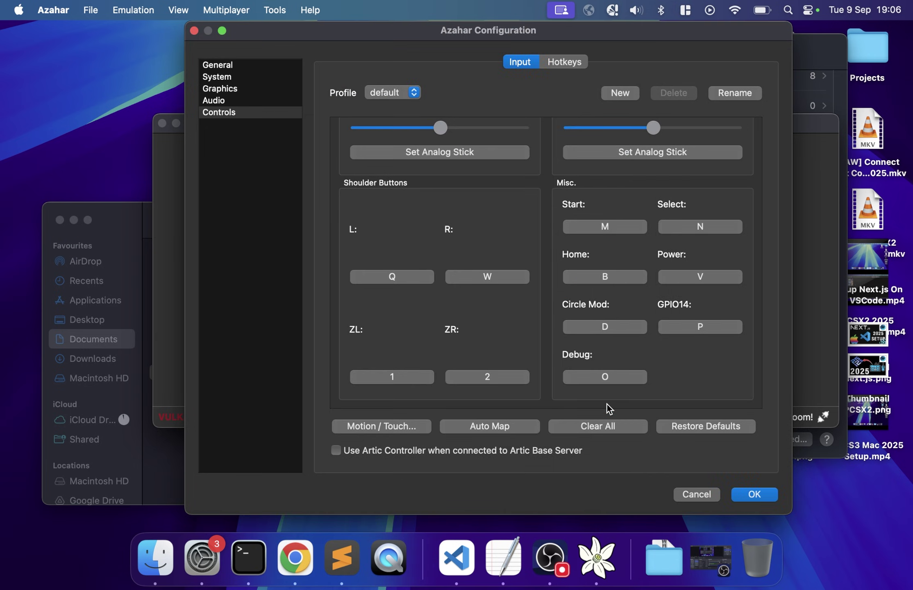
{"action": "scroll", "coordinate": [609, 393], "scroll_direction": "up", "scroll_amount": 10}
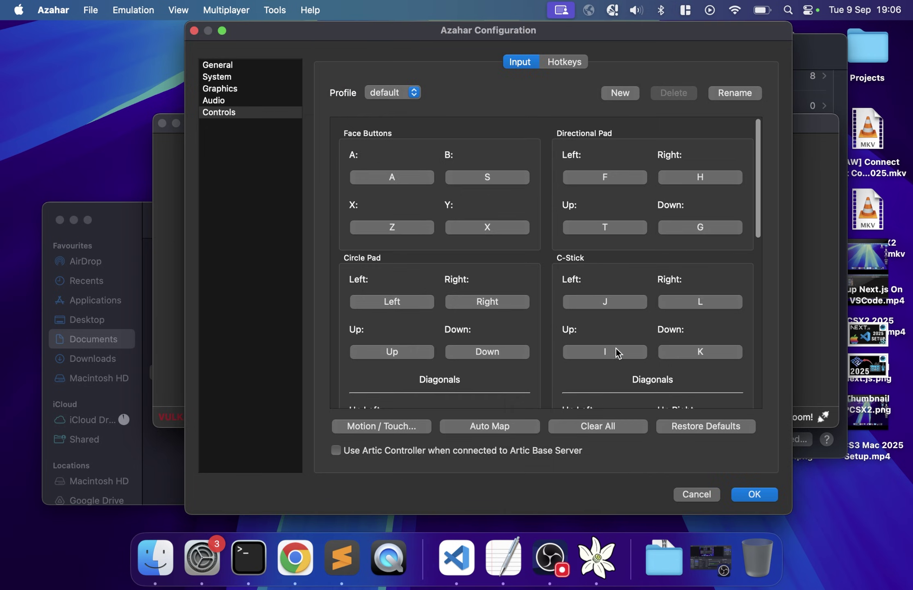
- Review the emulator's full list of hotkey bindings in the Controls settings
{"action": "left_click", "coordinate": [562, 63]}
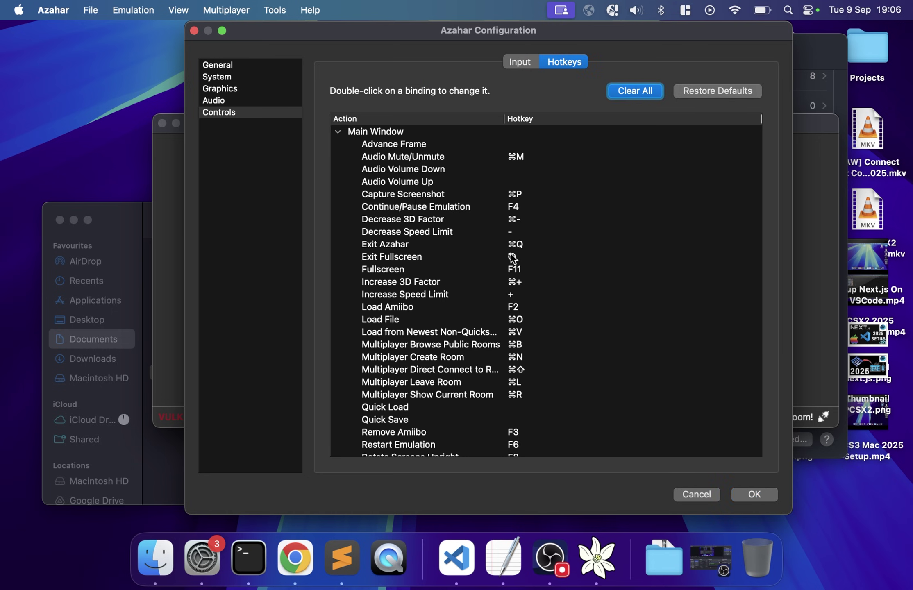
{"action": "scroll", "coordinate": [462, 287], "scroll_direction": "down", "scroll_amount": 5}
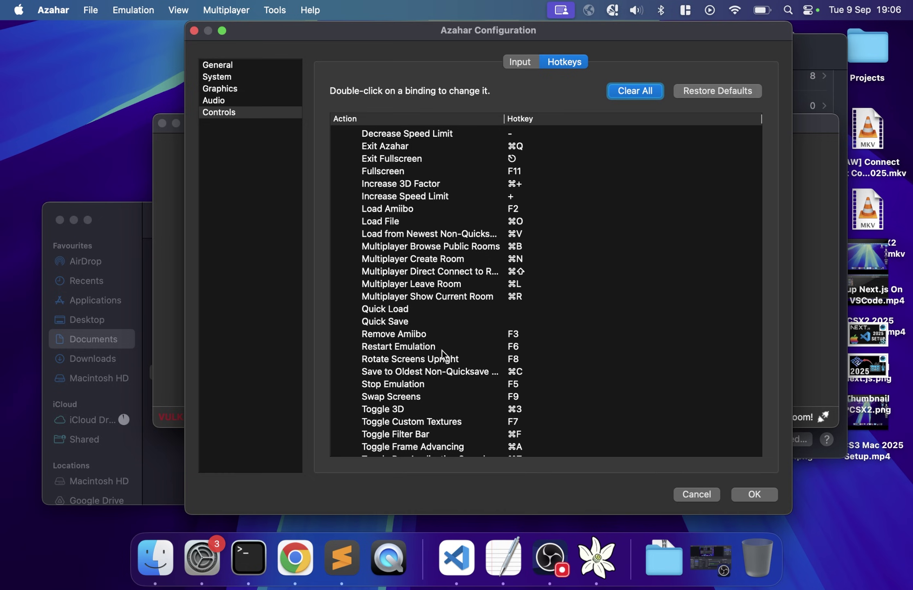
{"action": "scroll", "coordinate": [442, 353], "scroll_direction": "down", "scroll_amount": 3}
{"action": "scroll", "coordinate": [567, 236], "scroll_direction": "up", "scroll_amount": 5}
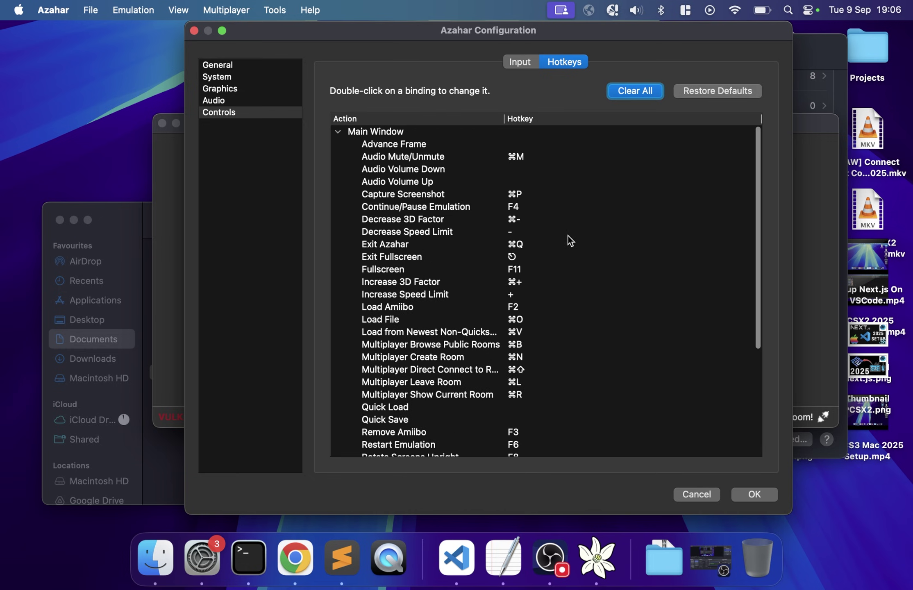
- Check how a new input profile is created without making one, and accept the emulator configuration
{"action": "left_click", "coordinate": [518, 64]}
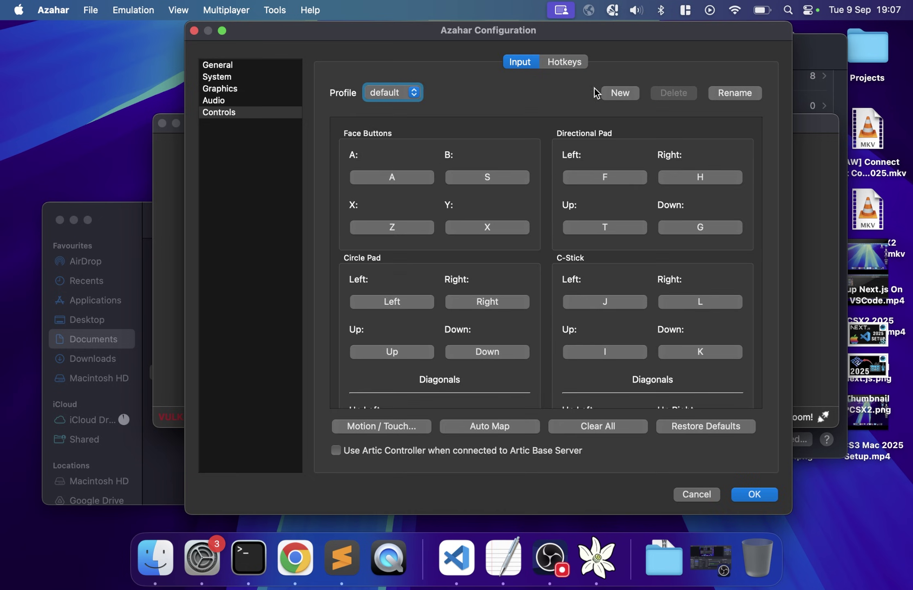
{"action": "left_click", "coordinate": [620, 93]}
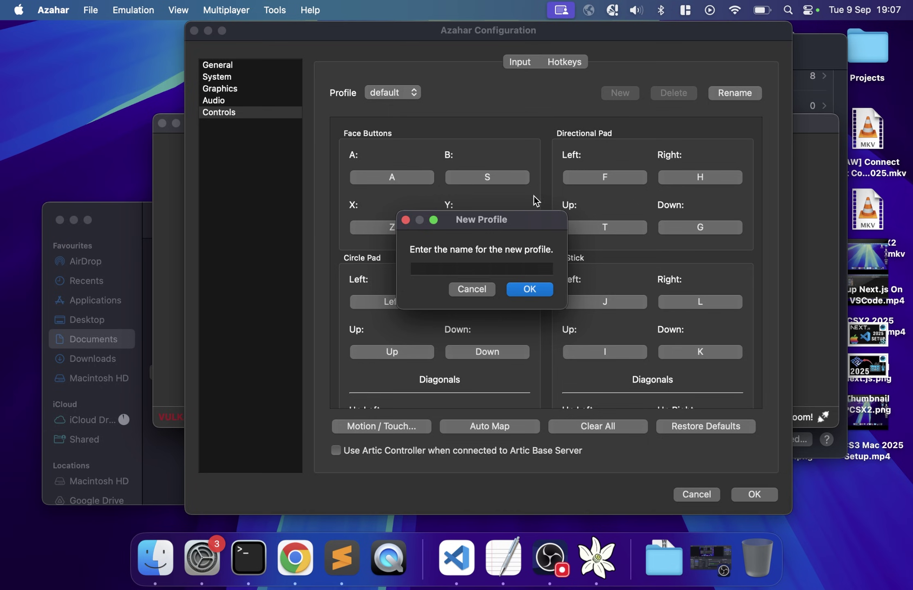
{"action": "left_click", "coordinate": [472, 290]}
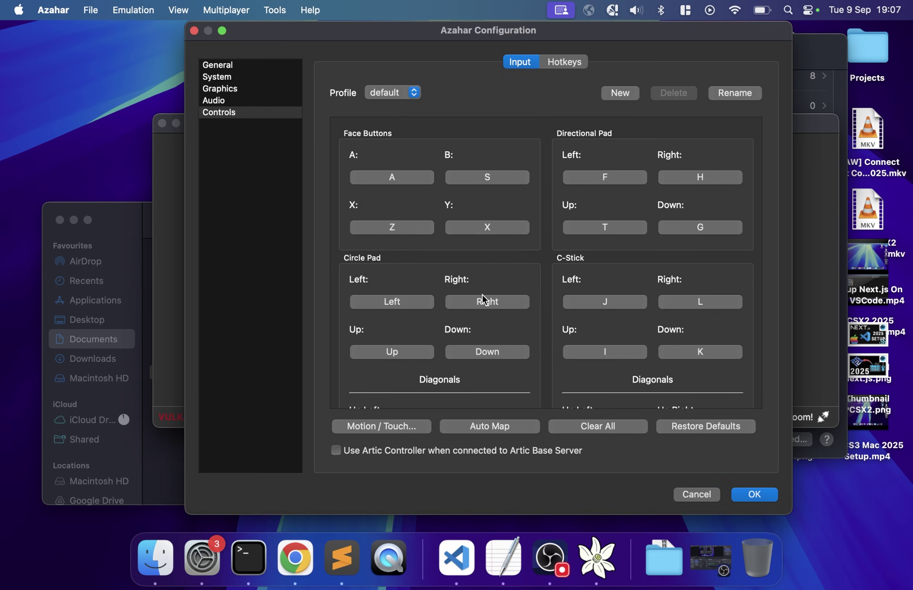
{"action": "scroll", "coordinate": [607, 364], "scroll_direction": "down", "scroll_amount": 5}
{"action": "left_click", "coordinate": [755, 494]}
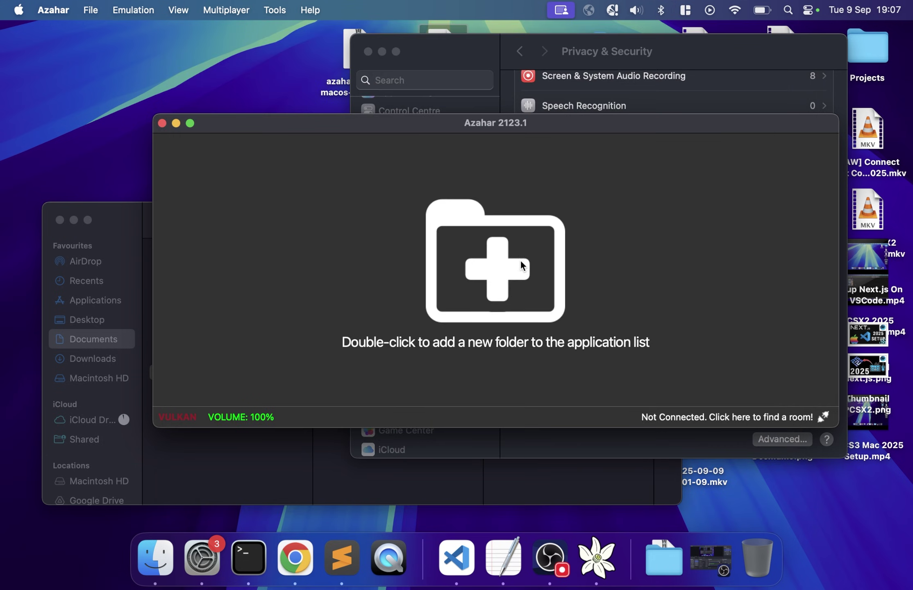
- Add the Documents/ROMS/3DS folder to Azahar's application list and enlarge the emulator window
{"action": "double_click", "coordinate": [519, 263]}
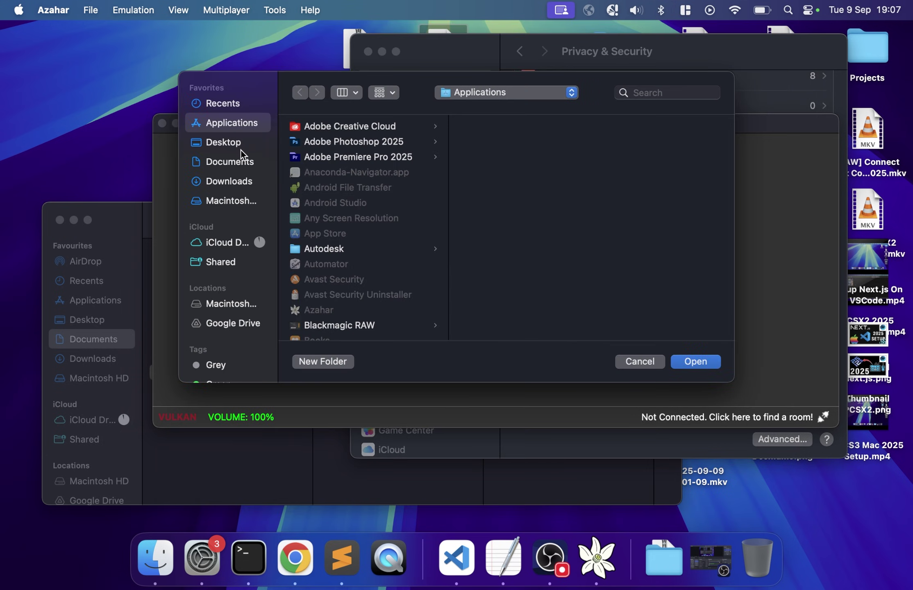
{"action": "left_click", "coordinate": [223, 162]}
{"action": "left_click", "coordinate": [331, 246]}
{"action": "key", "text": "Right"}
{"action": "key", "text": "Return"}
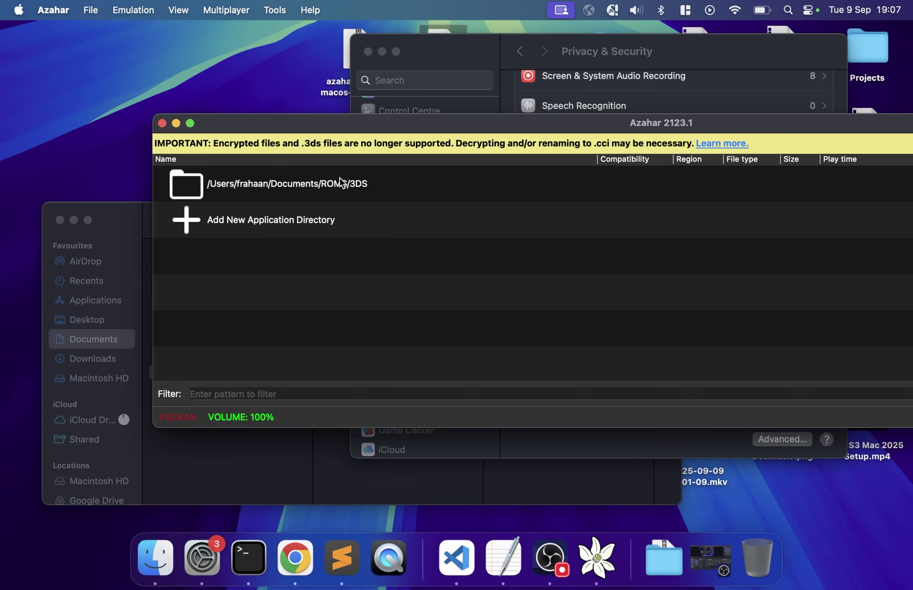
{"action": "double_click", "coordinate": [309, 122]}
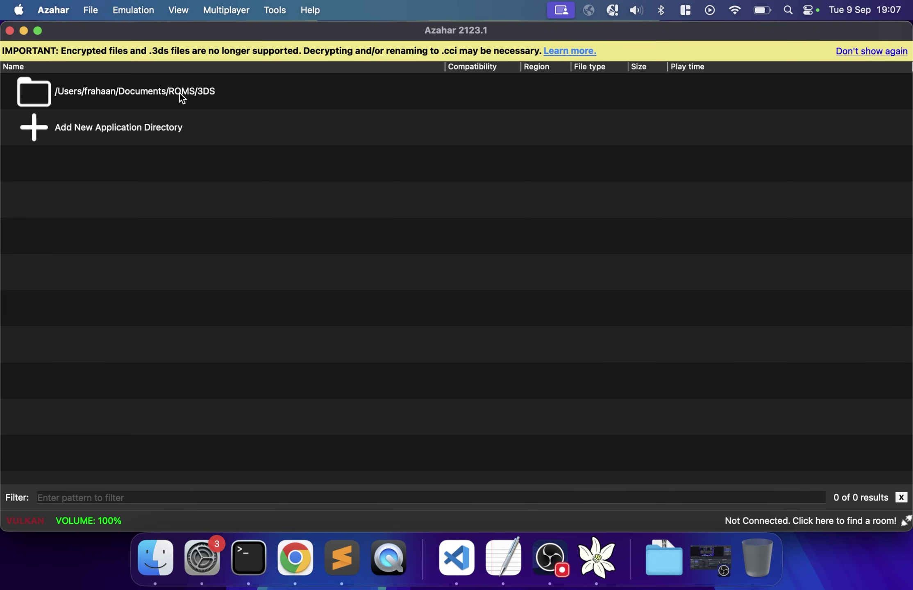
- Inspect the actions available for the added 3DS directory and switch to Finder to view the ROM folder's contents
{"action": "right_click", "coordinate": [180, 95]}
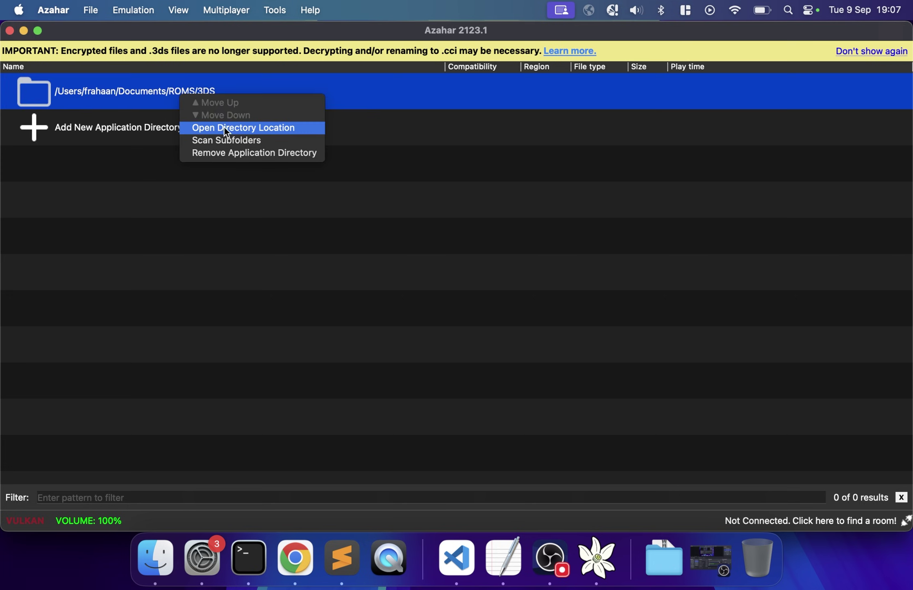
{"action": "left_click", "coordinate": [195, 227]}
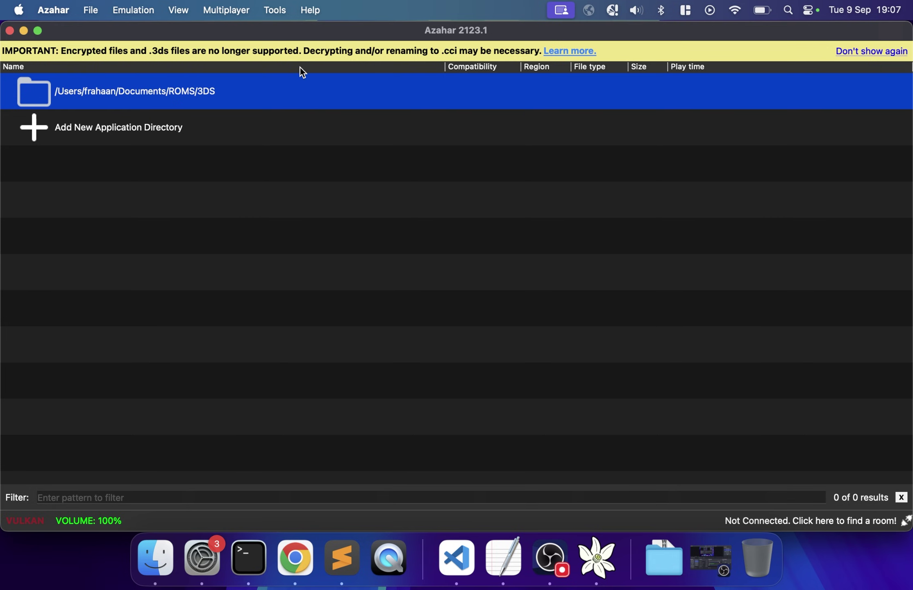
{"action": "left_click", "coordinate": [159, 541]}
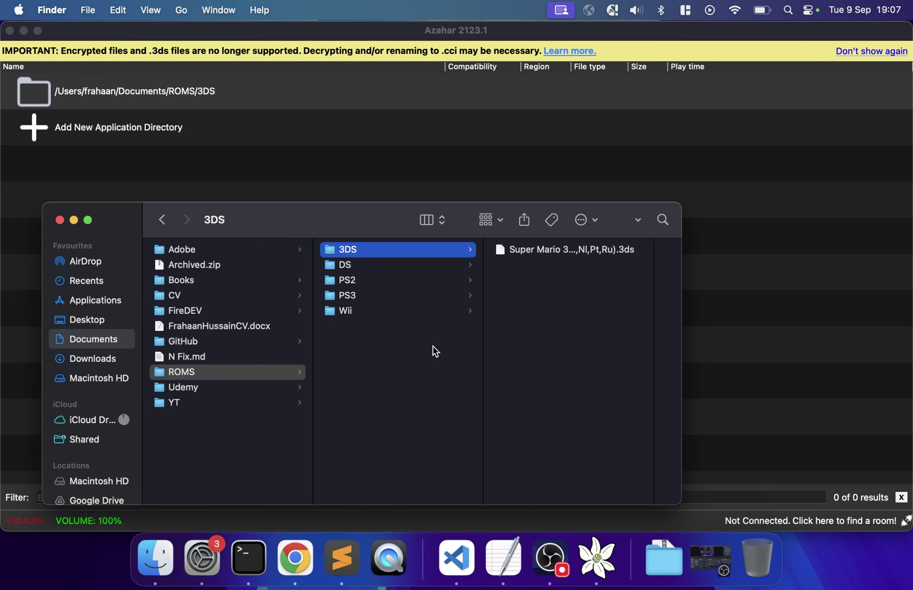
- Change the Super Mario 3D Land ROM's file extension to .cci, accept the change, and return to Azahar
{"action": "key", "text": "Right"}
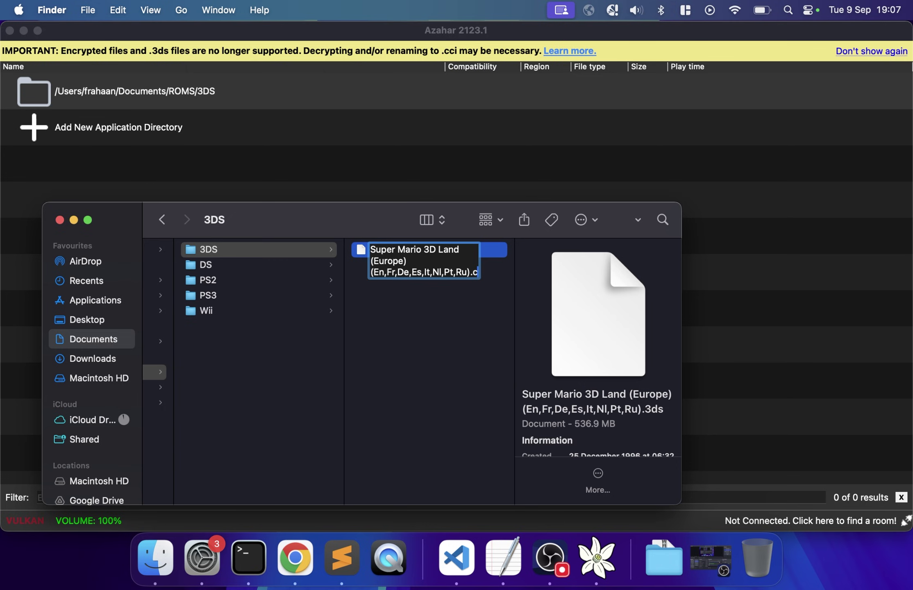
{"action": "key", "text": "Return"}
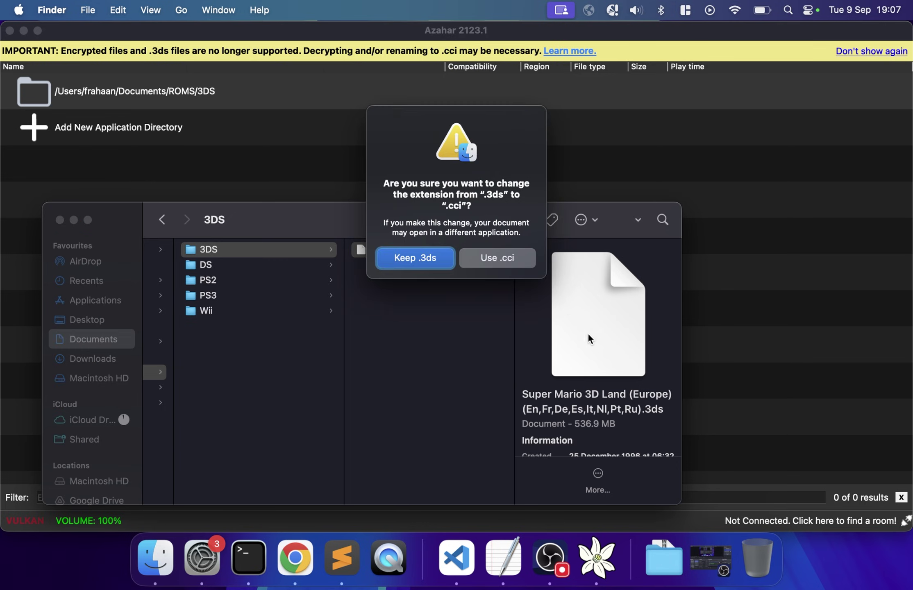
{"action": "left_click", "coordinate": [511, 256]}
{"action": "left_click", "coordinate": [361, 194]}
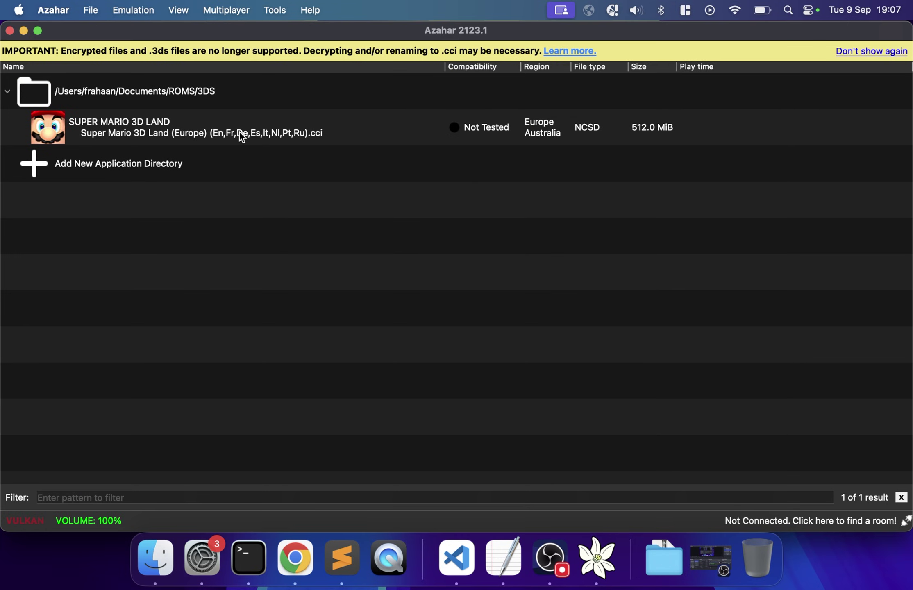
- Look at the Install CIA option and review Super Mario 3D Land's per-game properties, from System and Enhancements through Cheats
{"action": "left_click", "coordinate": [84, 6]}
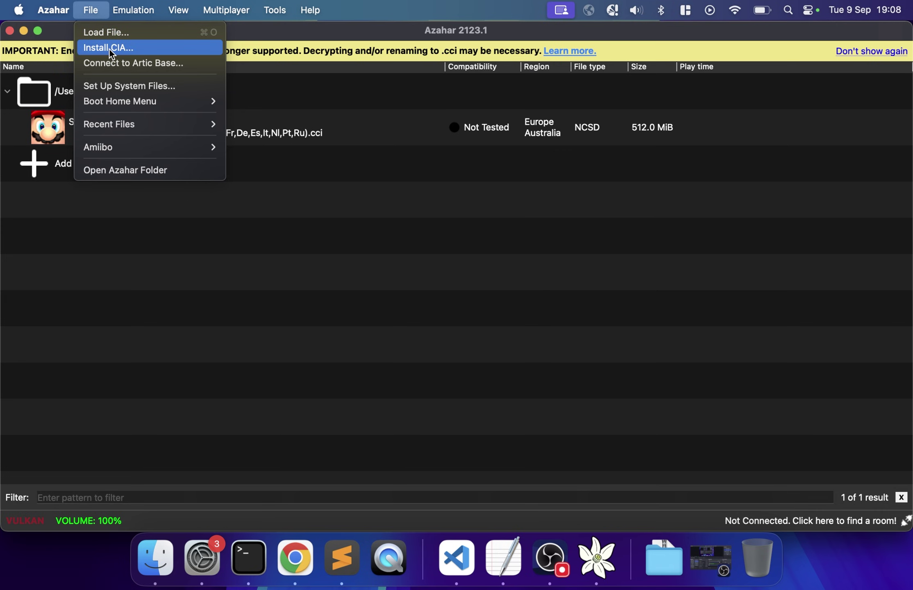
{"action": "left_click", "coordinate": [257, 277]}
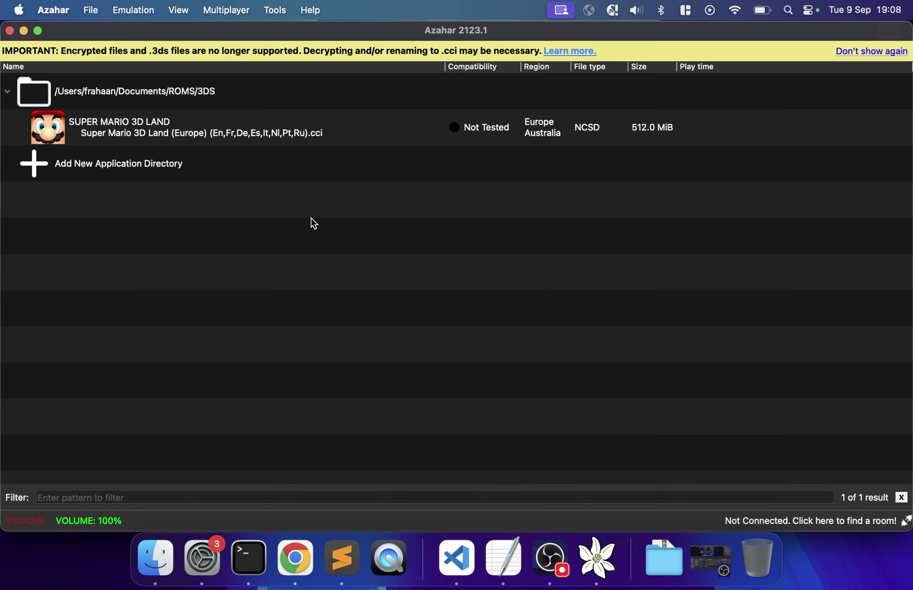
{"action": "right_click", "coordinate": [216, 138]}
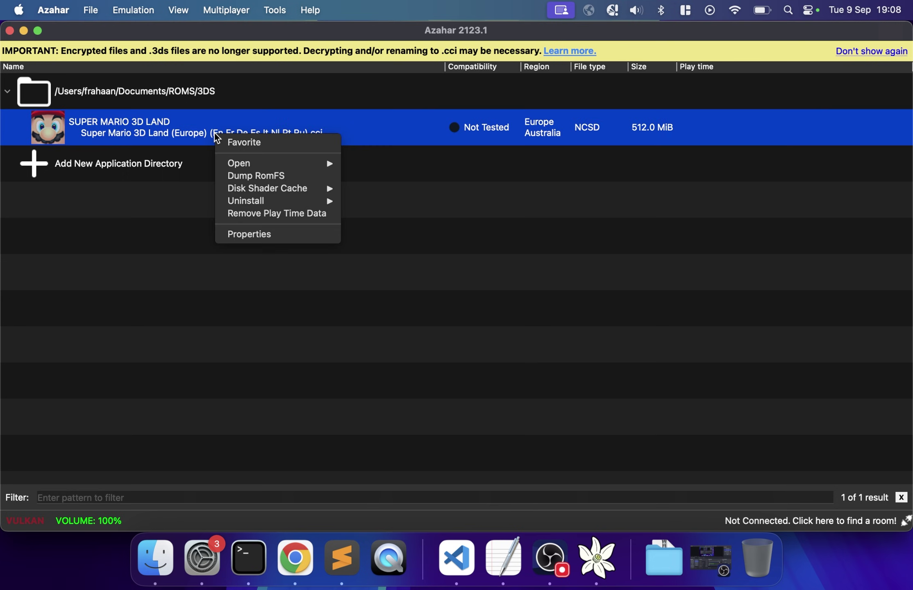
{"action": "left_click", "coordinate": [242, 234]}
{"action": "left_click", "coordinate": [424, 66]}
{"action": "left_click", "coordinate": [496, 68]}
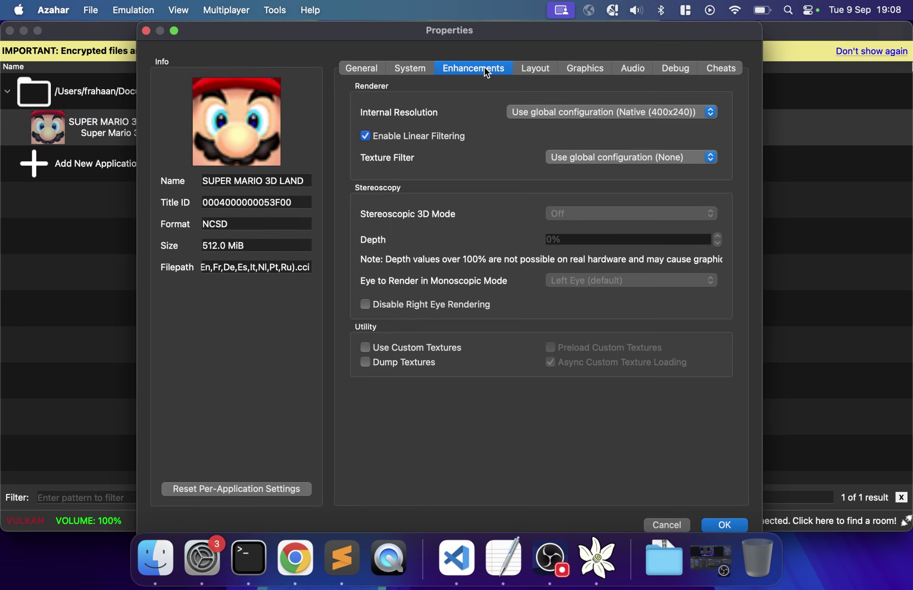
{"action": "left_click", "coordinate": [577, 106]}
{"action": "left_click", "coordinate": [543, 83]}
{"action": "left_click", "coordinate": [542, 71]}
{"action": "left_click", "coordinate": [587, 68]}
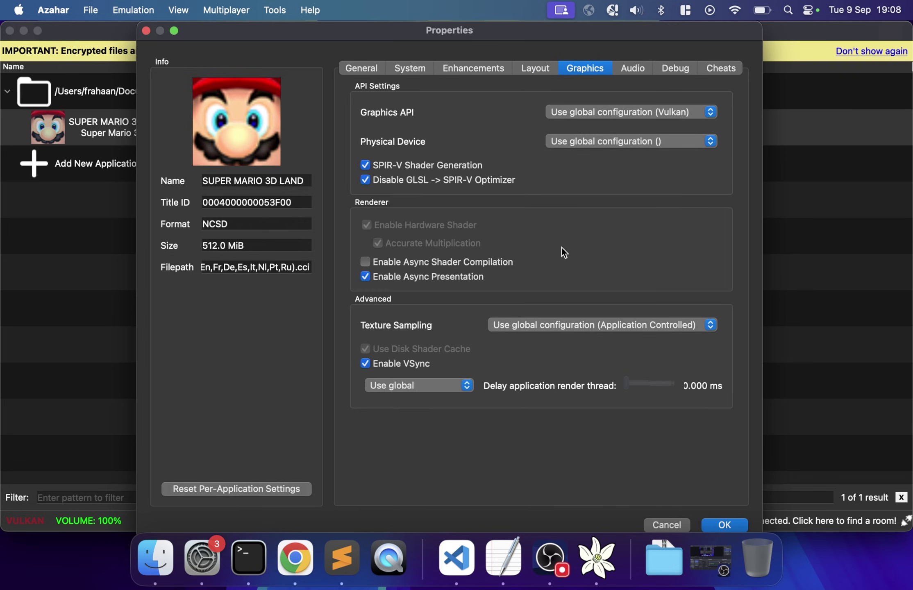
{"action": "left_click", "coordinate": [638, 67]}
{"action": "left_click", "coordinate": [669, 70]}
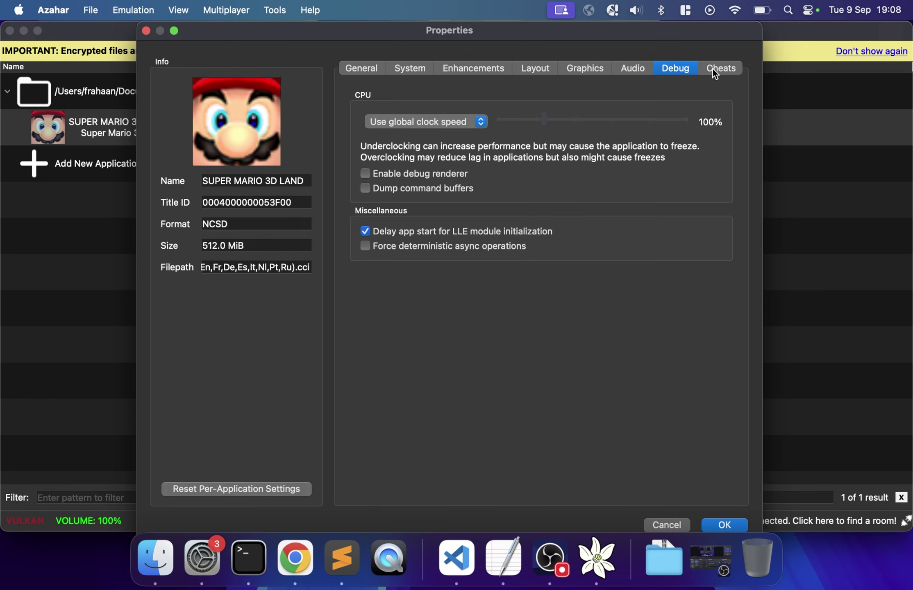
{"action": "left_click", "coordinate": [713, 68]}
{"action": "left_click", "coordinate": [146, 31]}
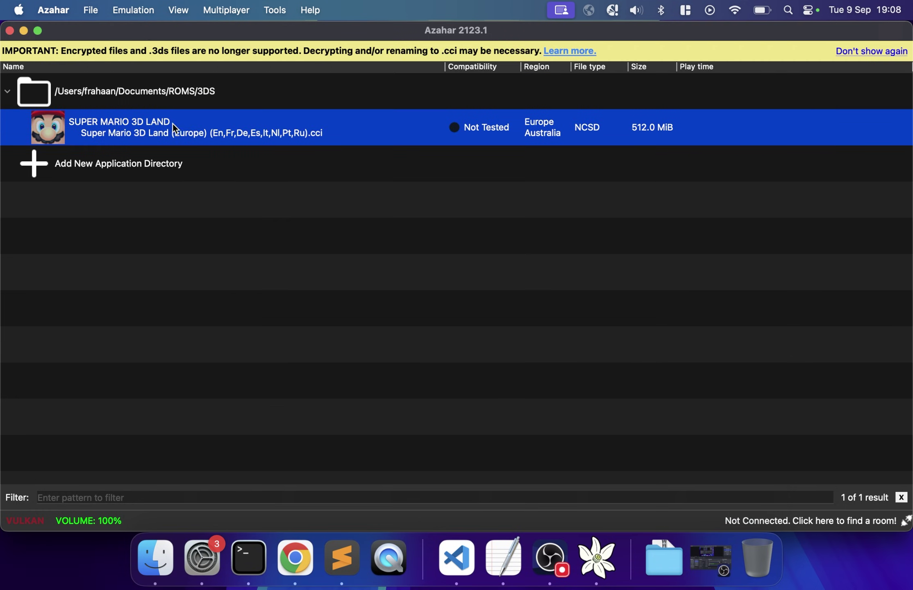
- Launch Super Mario 3D Land from the application list and acknowledge its welcome message
{"action": "double_click", "coordinate": [132, 126]}
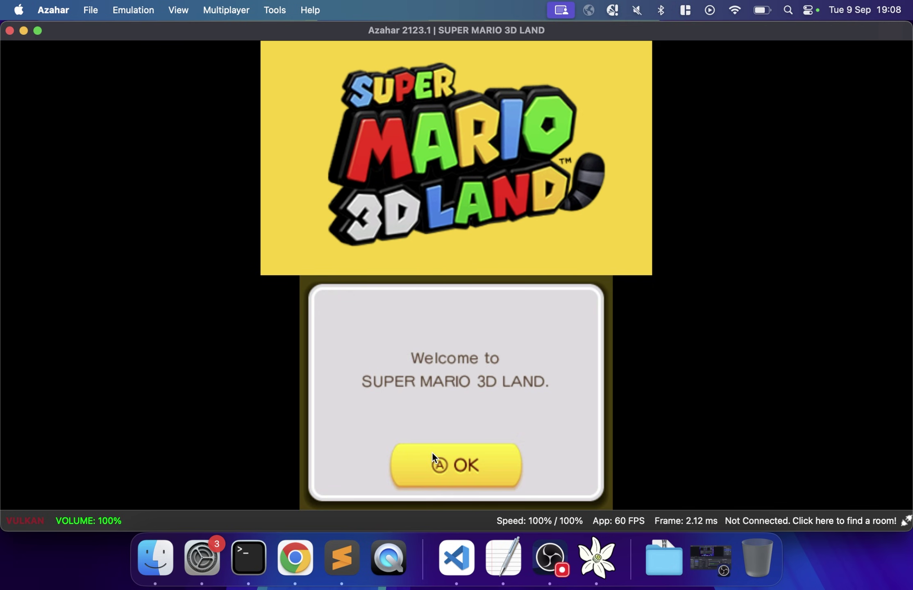
{"action": "left_click", "coordinate": [432, 453]}
{"action": "left_click", "coordinate": [442, 456]}
- Try the Single Screen and Large Screen layouts for the running game
{"action": "left_click", "coordinate": [183, 11]}
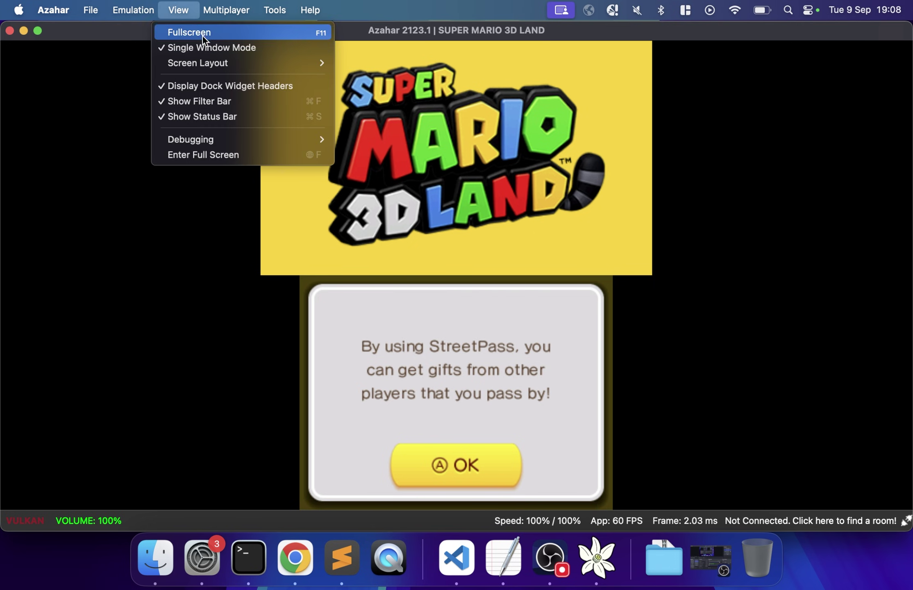
{"action": "mouse_move", "coordinate": [205, 62]}
{"action": "left_click", "coordinate": [364, 78]}
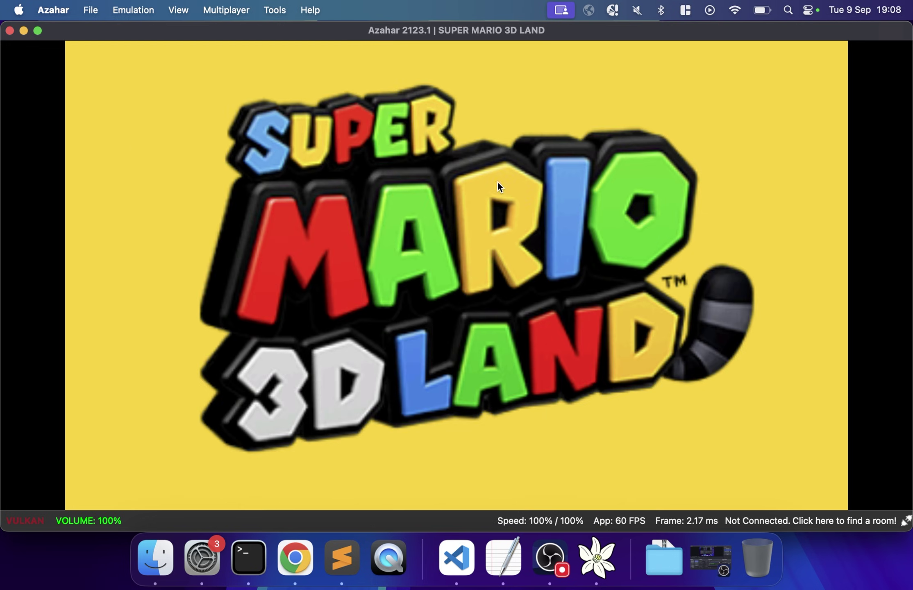
{"action": "left_click", "coordinate": [179, 8]}
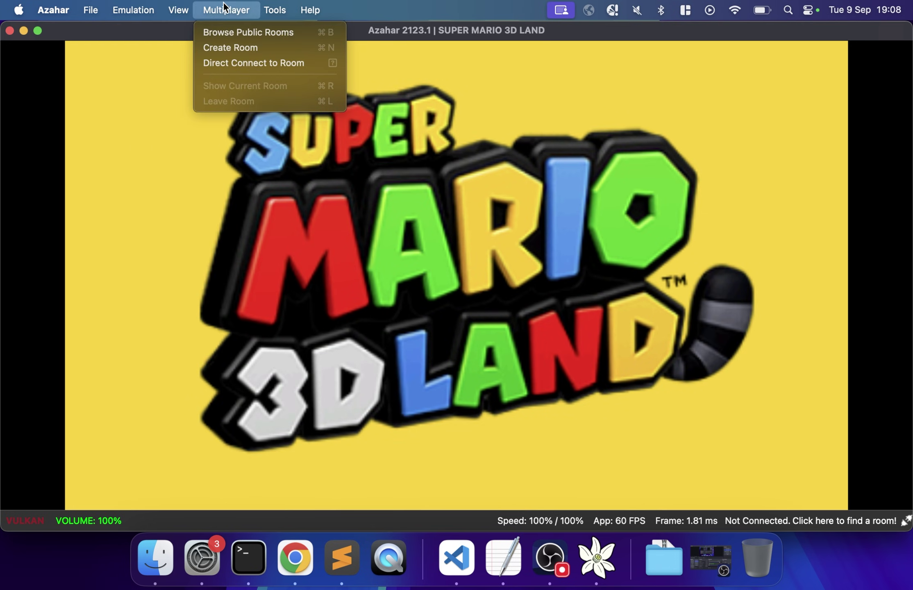
{"action": "mouse_move", "coordinate": [217, 66]}
{"action": "left_click", "coordinate": [391, 94]}
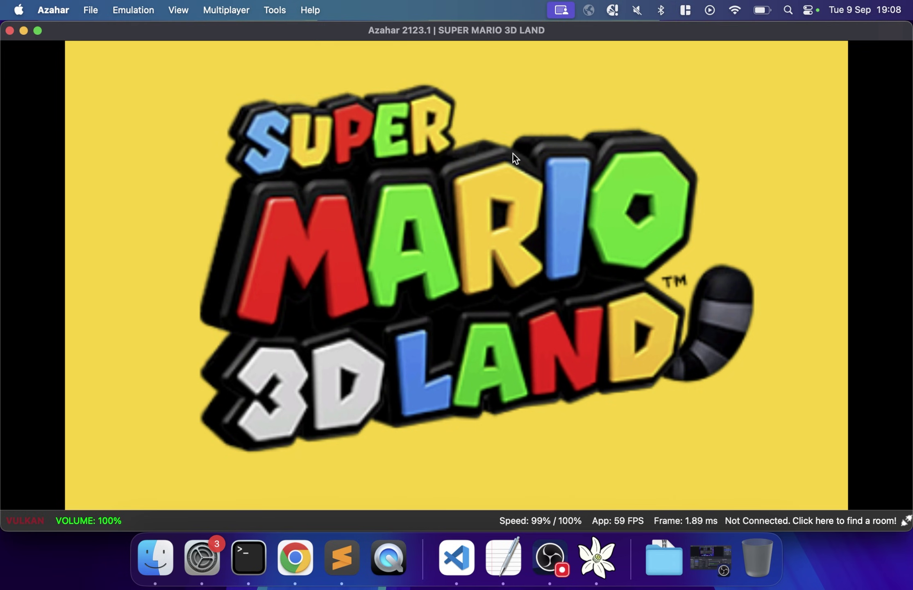
- Decline StreetPass activation in the game and dismiss the notice
{"action": "left_click", "coordinate": [848, 482]}
{"action": "left_click", "coordinate": [825, 482]}
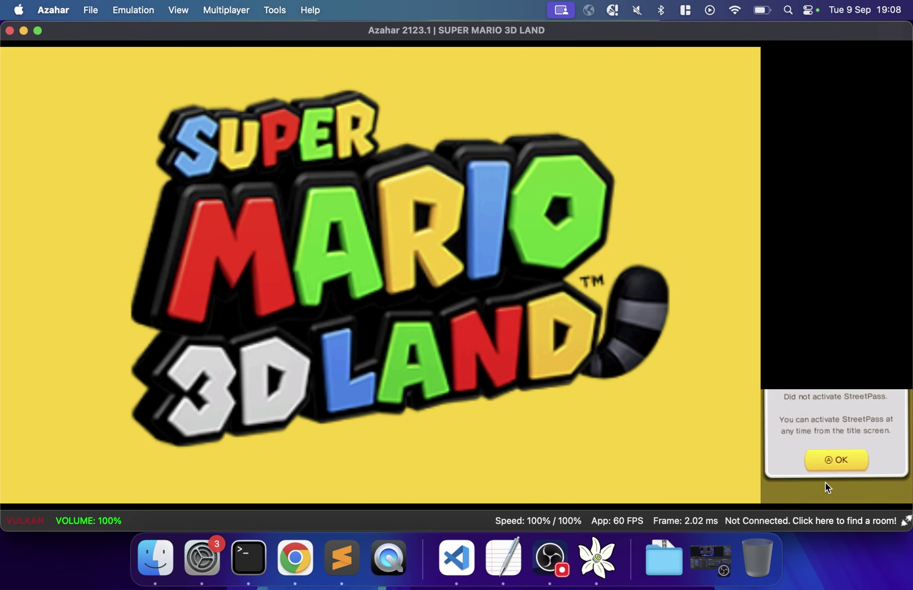
{"action": "left_click", "coordinate": [840, 481]}
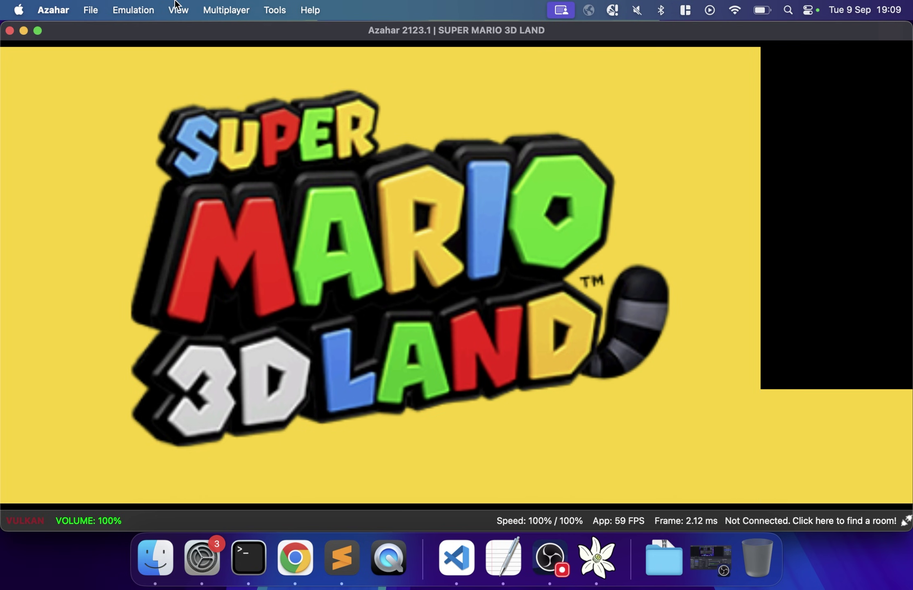
{"action": "left_click", "coordinate": [127, 3]}
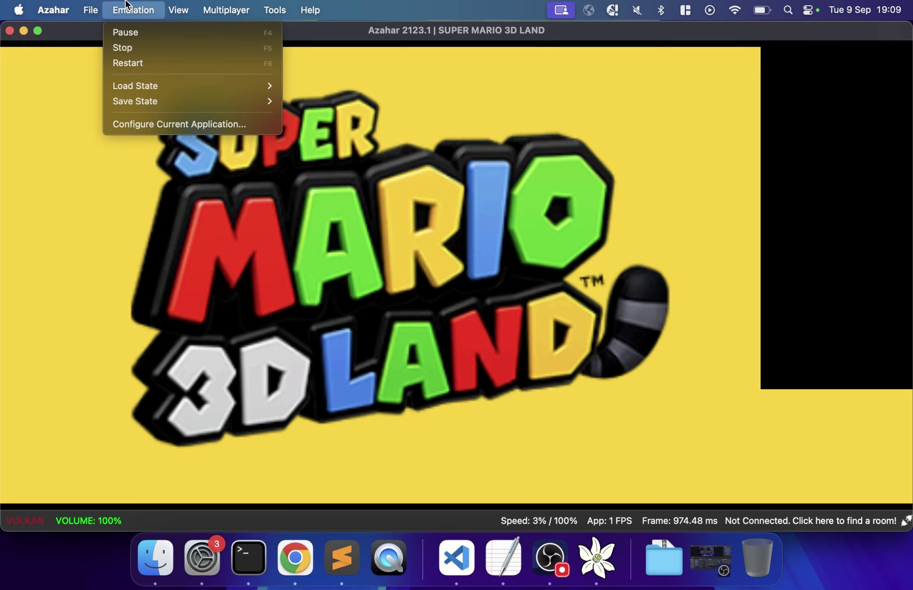
{"action": "mouse_move", "coordinate": [178, 10]}
{"action": "mouse_move", "coordinate": [205, 61]}
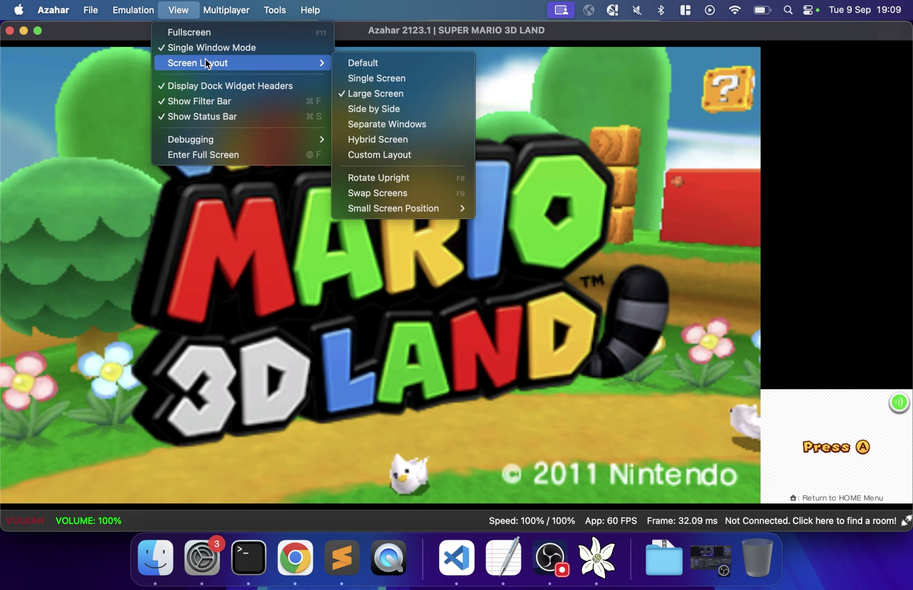
- Start a new game in file A, accepting the substitute Mii and choosing Standard Mii
{"action": "left_click", "coordinate": [847, 413]}
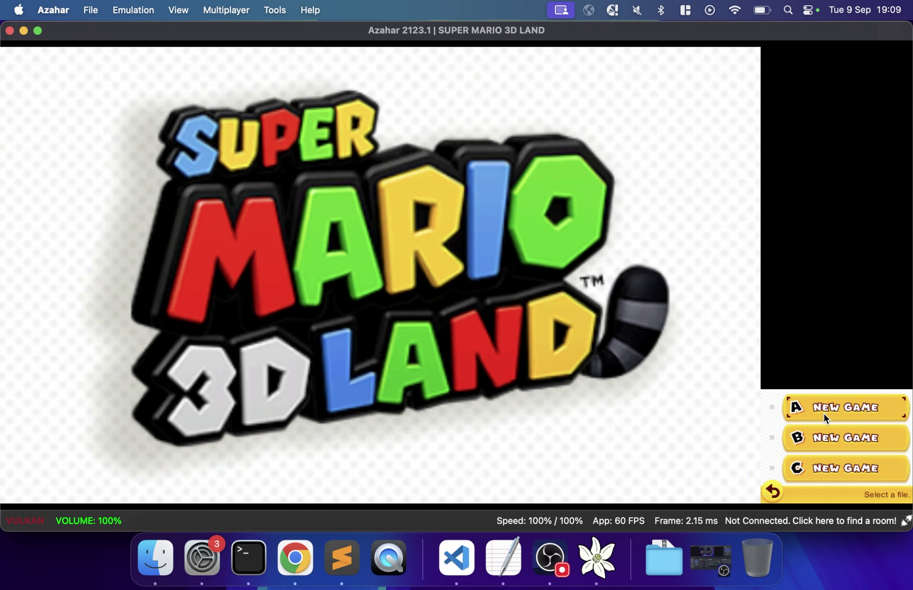
{"action": "left_click", "coordinate": [824, 413]}
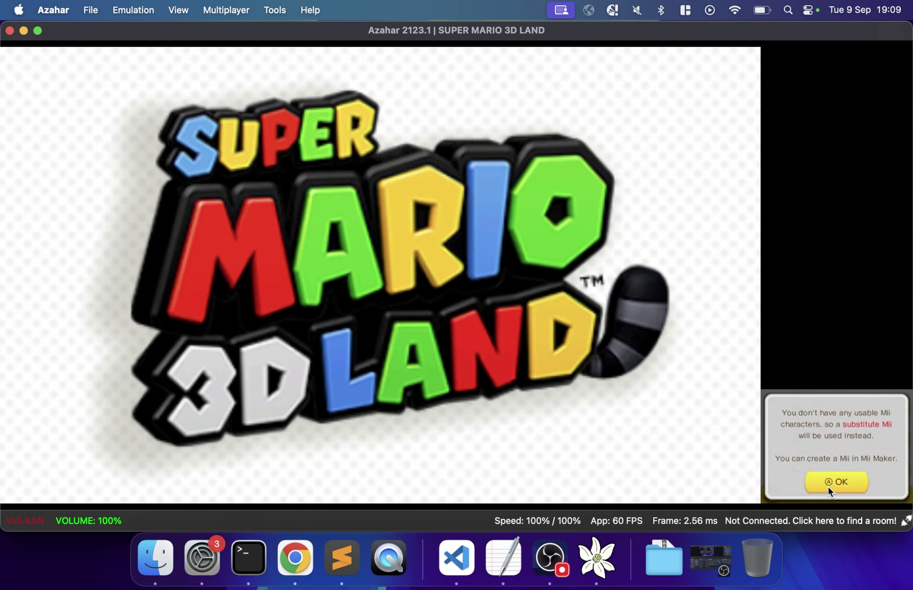
{"action": "left_click", "coordinate": [828, 485]}
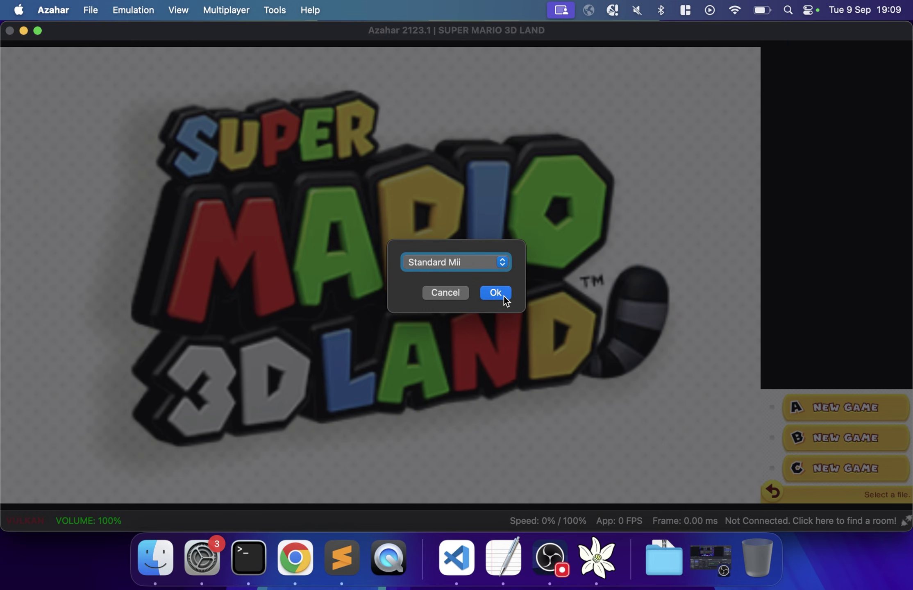
{"action": "left_click", "coordinate": [504, 300]}
- Set the emulator's screen layout to Default
{"action": "left_click", "coordinate": [177, 7]}
{"action": "mouse_move", "coordinate": [227, 62]}
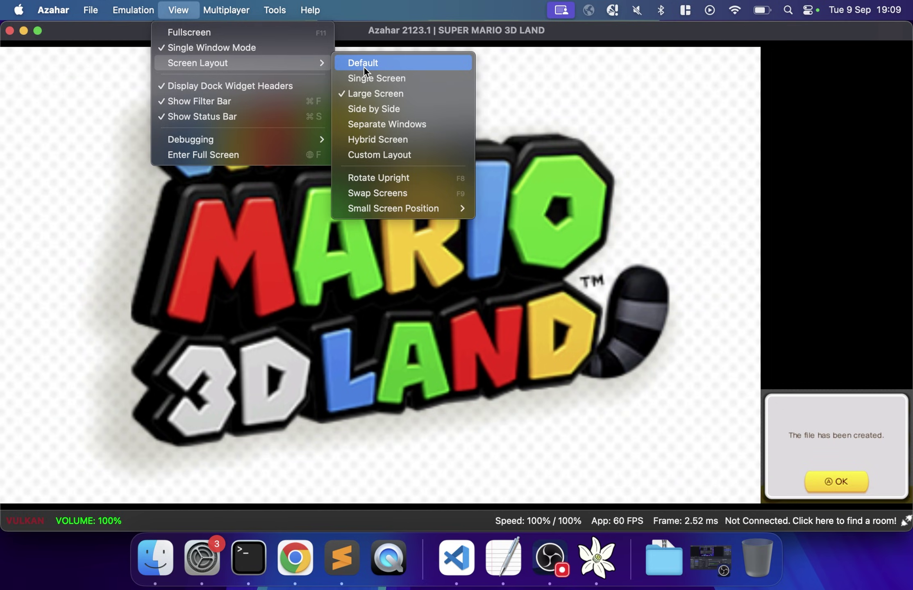
{"action": "left_click", "coordinate": [364, 68]}
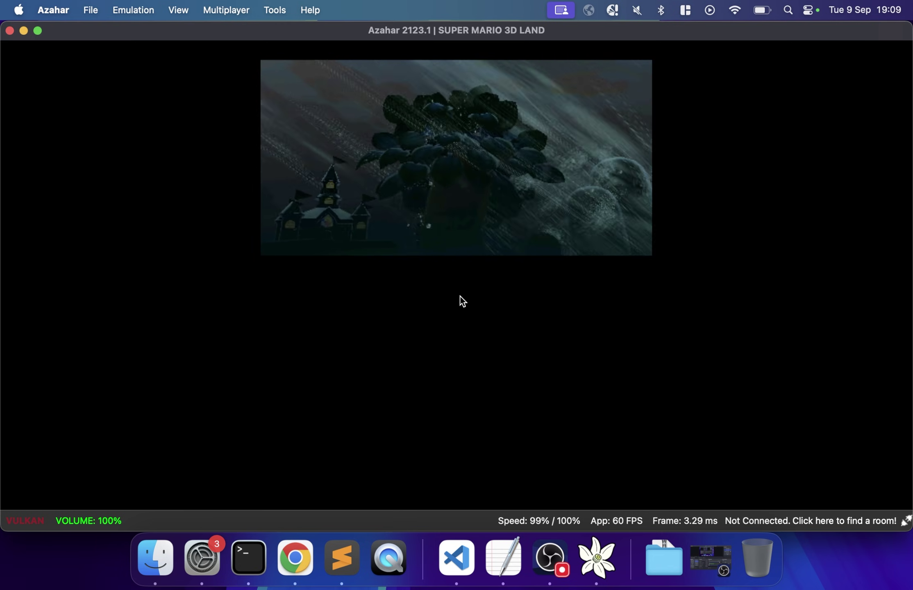
- Save the running game's state to Slot 1
{"action": "left_click", "coordinate": [246, 7]}
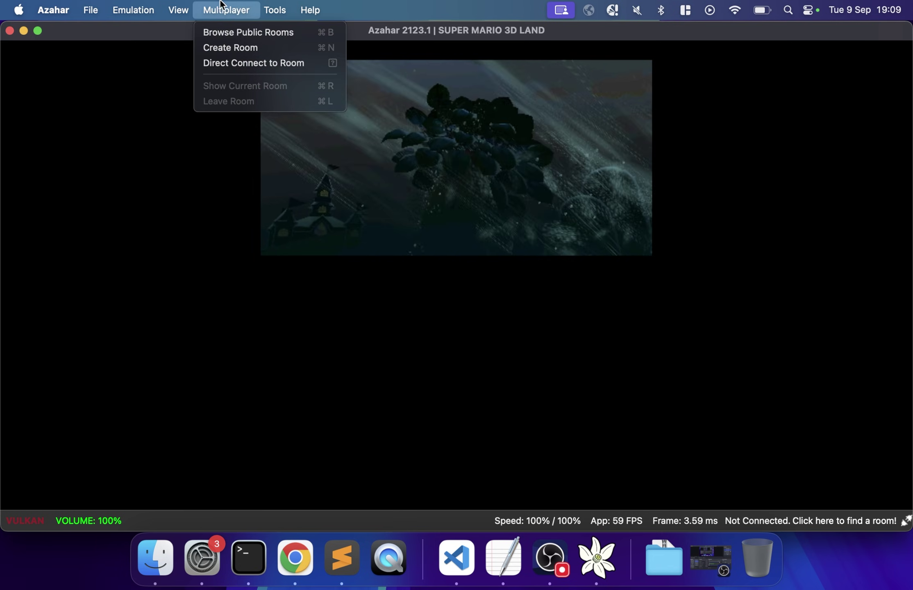
{"action": "mouse_move", "coordinate": [268, 5]}
{"action": "mouse_move", "coordinate": [152, 10]}
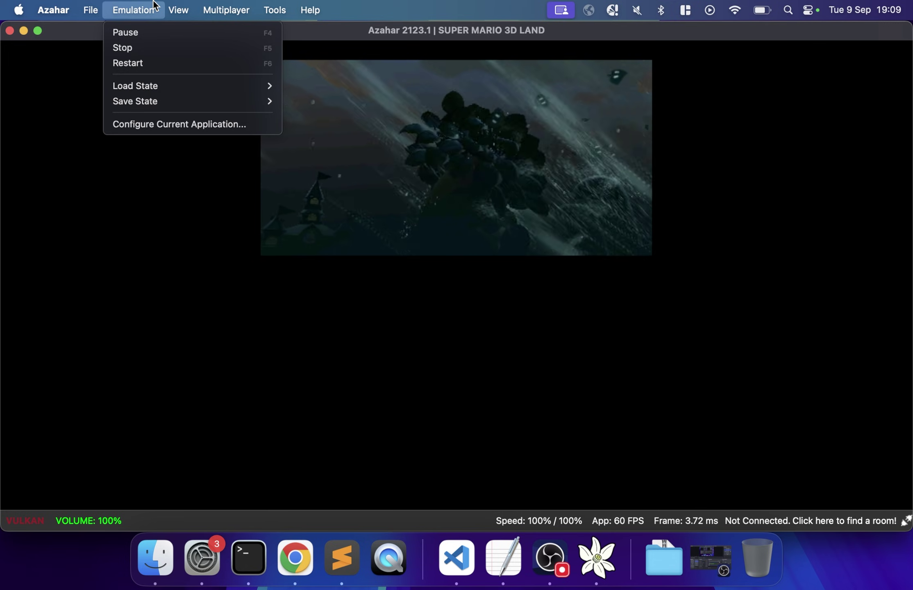
{"action": "mouse_move", "coordinate": [141, 101]}
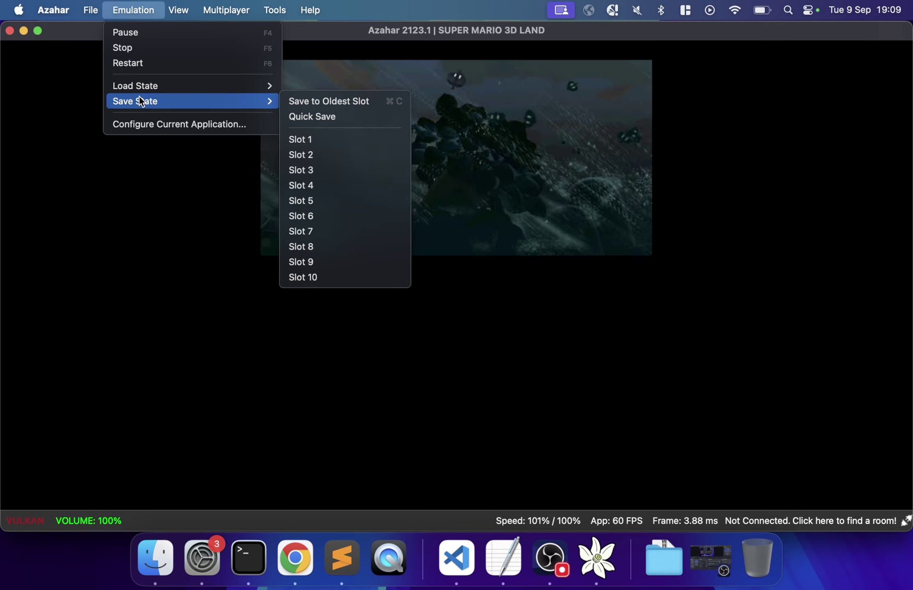
{"action": "left_click", "coordinate": [303, 139]}
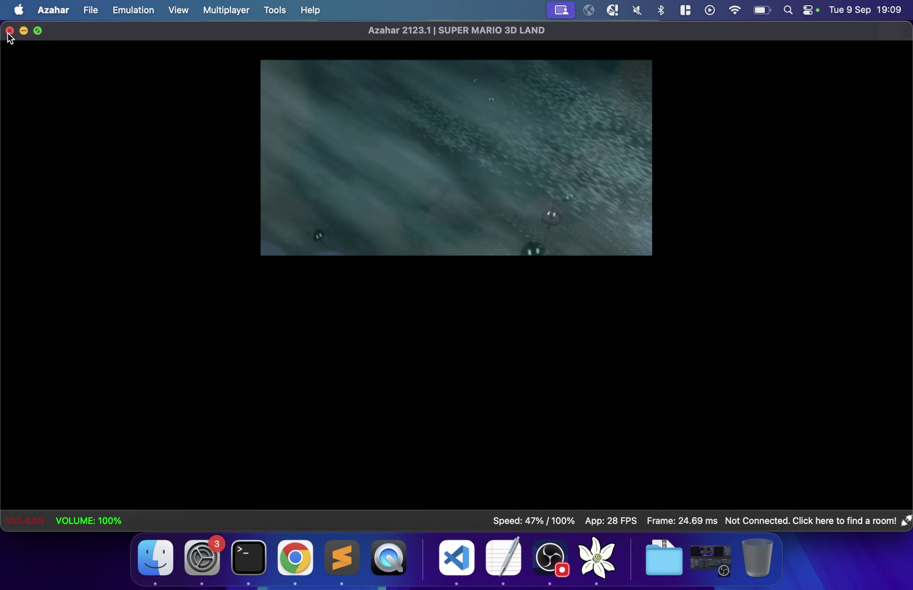
- Close Azahar while the game is running, confirm the exit, and relaunch the emulator
{"action": "left_click", "coordinate": [9, 30]}
{"action": "left_click", "coordinate": [525, 298]}
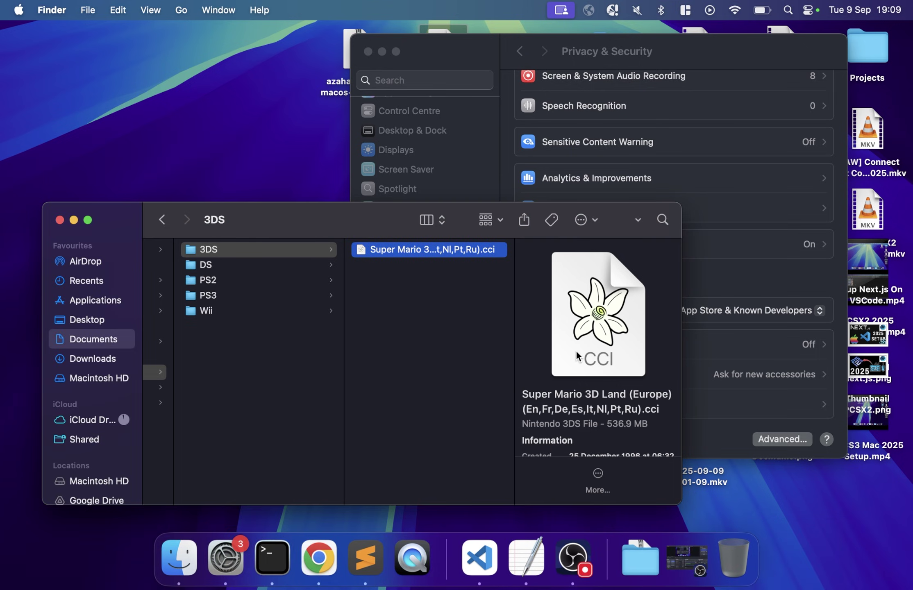
{"action": "key", "text": "super+space"}
{"action": "type", "text": "aza"}
{"action": "key", "text": "Return"}
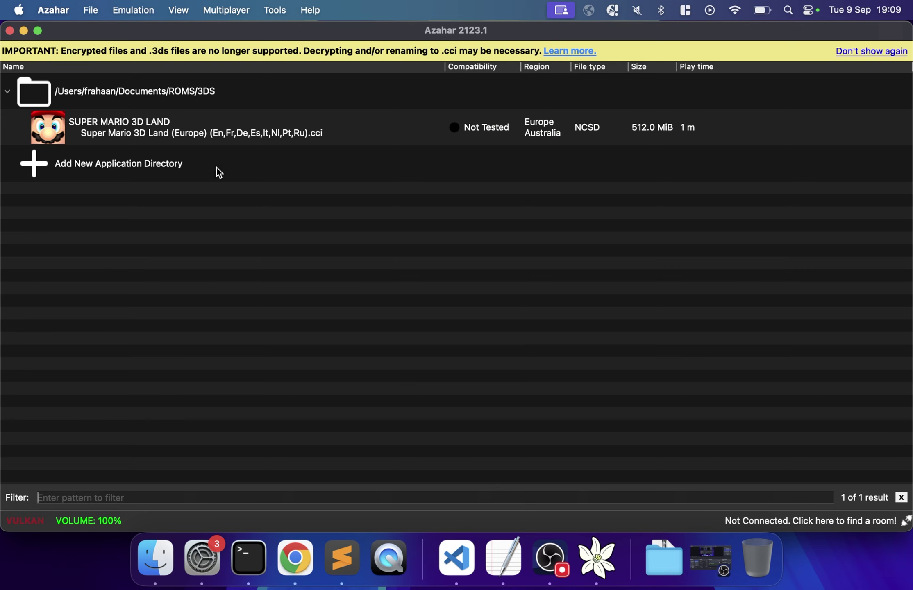
- Launch Super Mario 3D Land again and load its saved state, accepting the savestate warning
{"action": "double_click", "coordinate": [186, 132]}
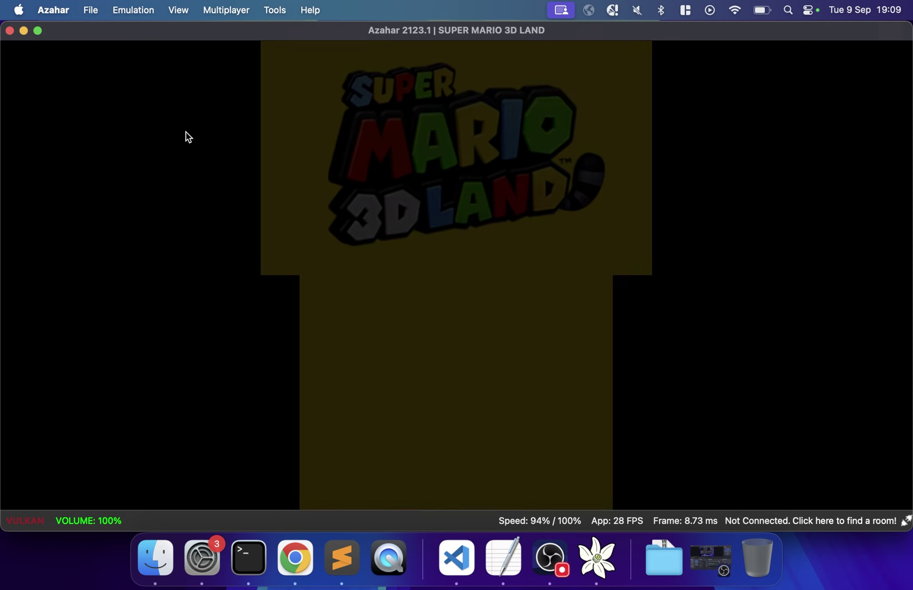
{"action": "left_click", "coordinate": [178, 10]}
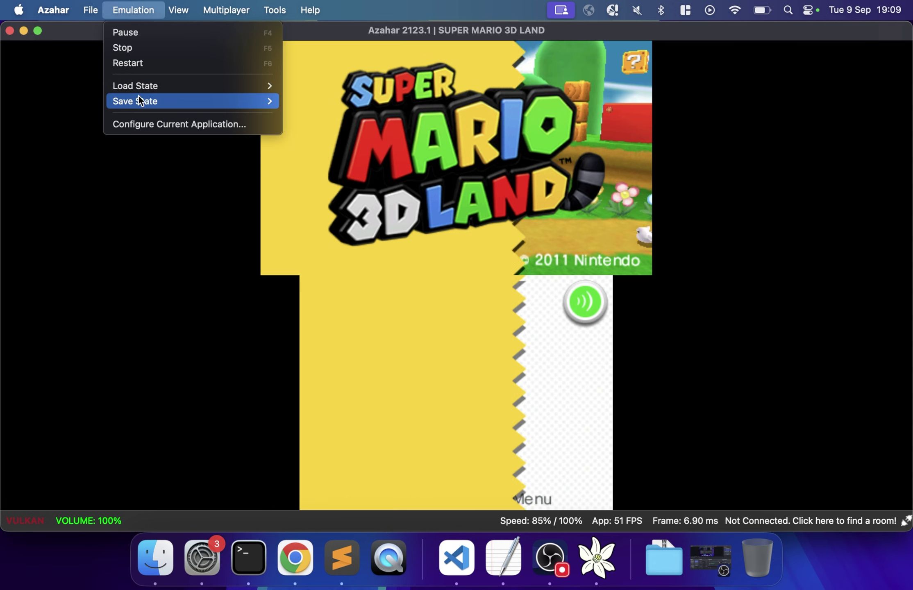
{"action": "mouse_move", "coordinate": [164, 86]}
{"action": "left_click", "coordinate": [327, 118]}
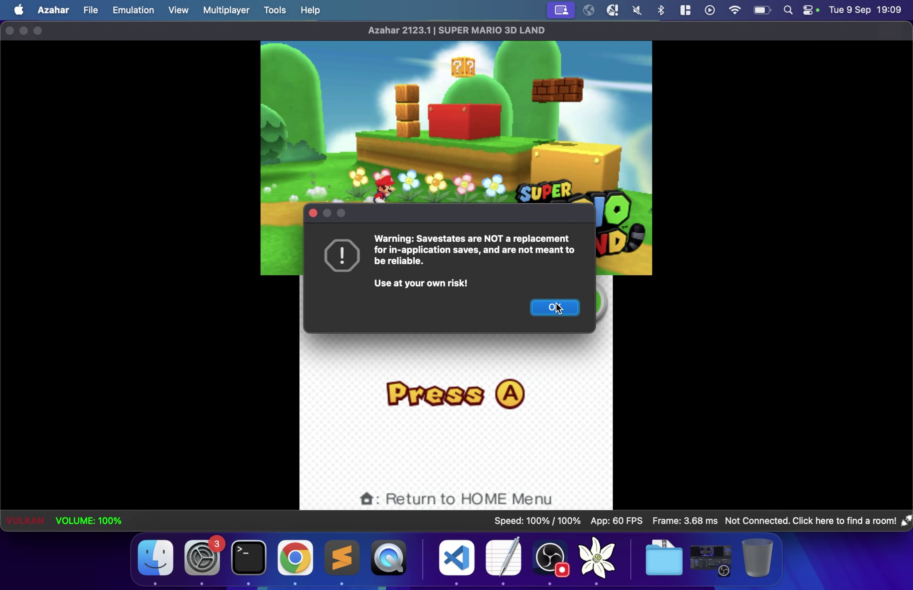
{"action": "left_click", "coordinate": [556, 304]}
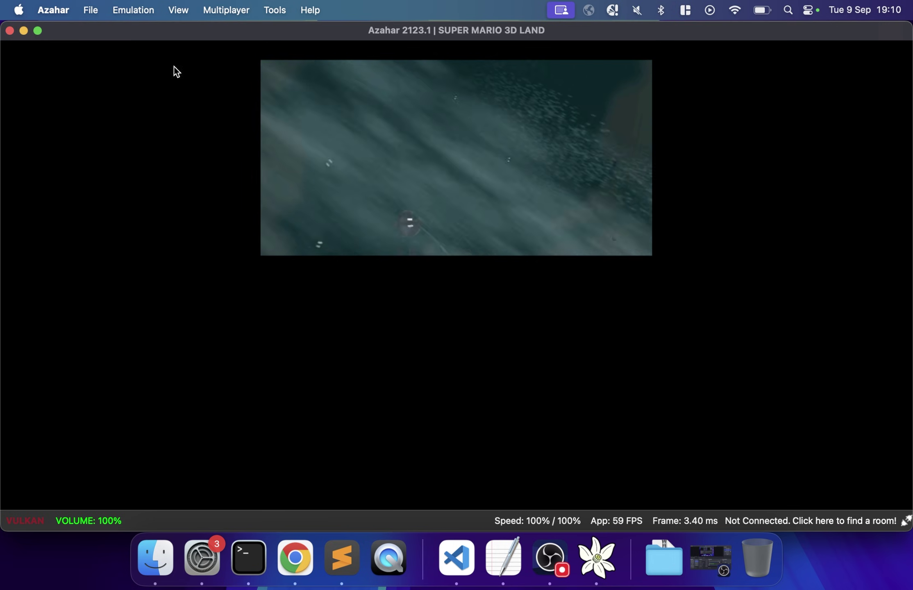
{"action": "left_click", "coordinate": [133, 10]}
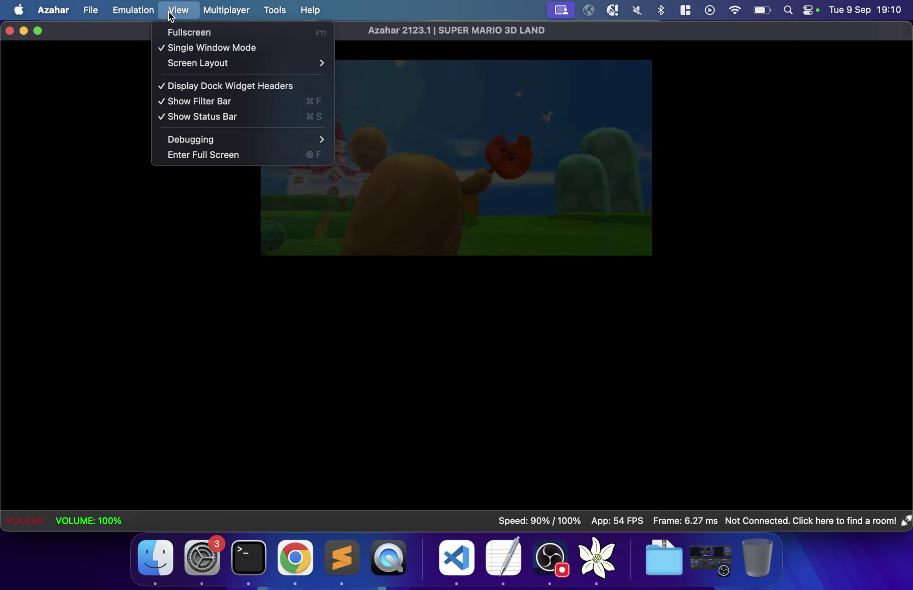
{"action": "mouse_move", "coordinate": [229, 5]}
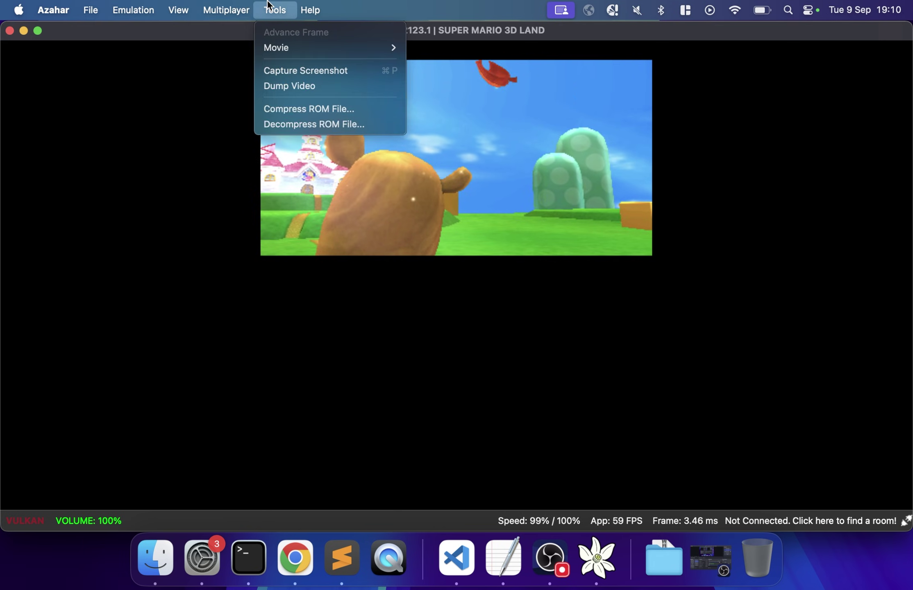
{"action": "mouse_move", "coordinate": [97, 4]}
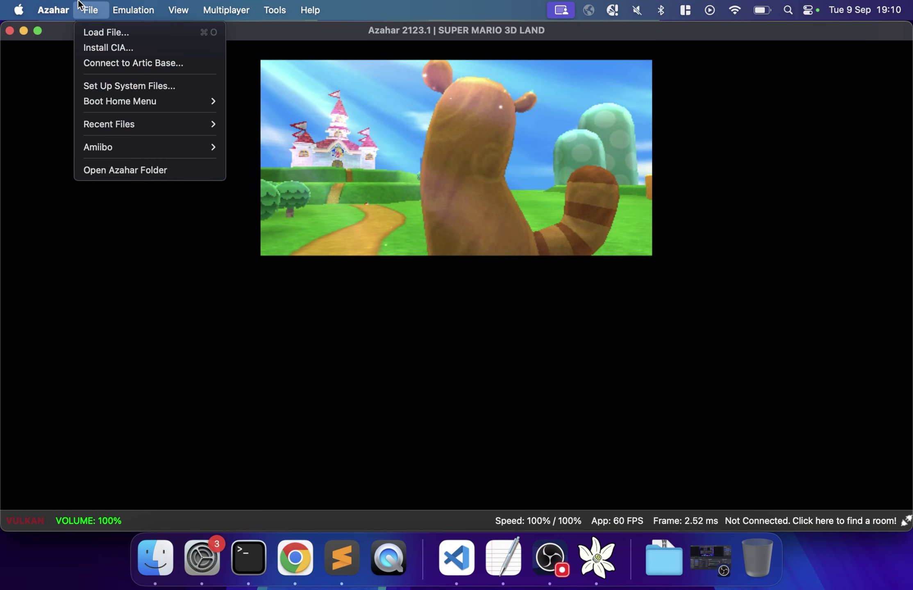
{"action": "left_click", "coordinate": [277, 246]}
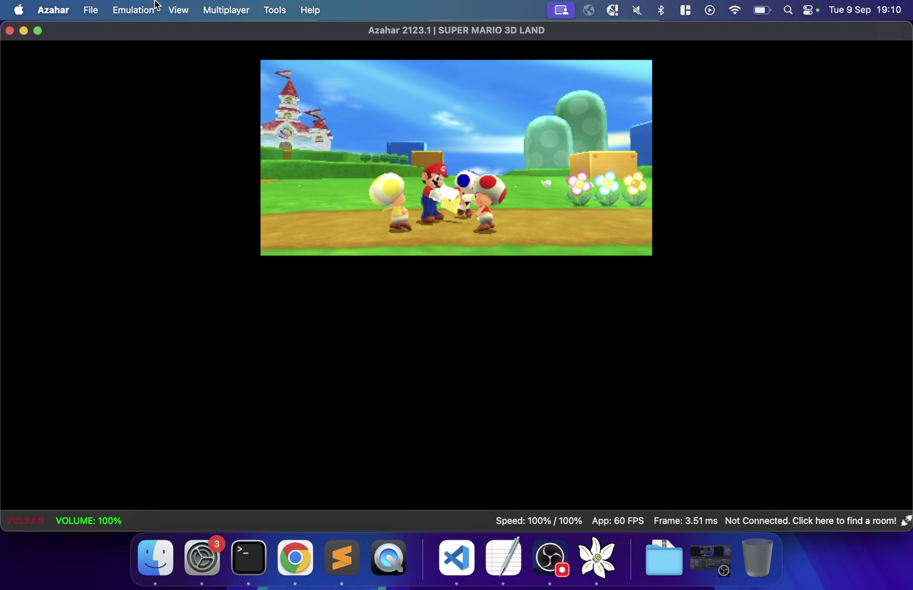
- Set the emulator's screen layout to Single Screen
{"action": "left_click", "coordinate": [178, 10]}
{"action": "mouse_move", "coordinate": [200, 63]}
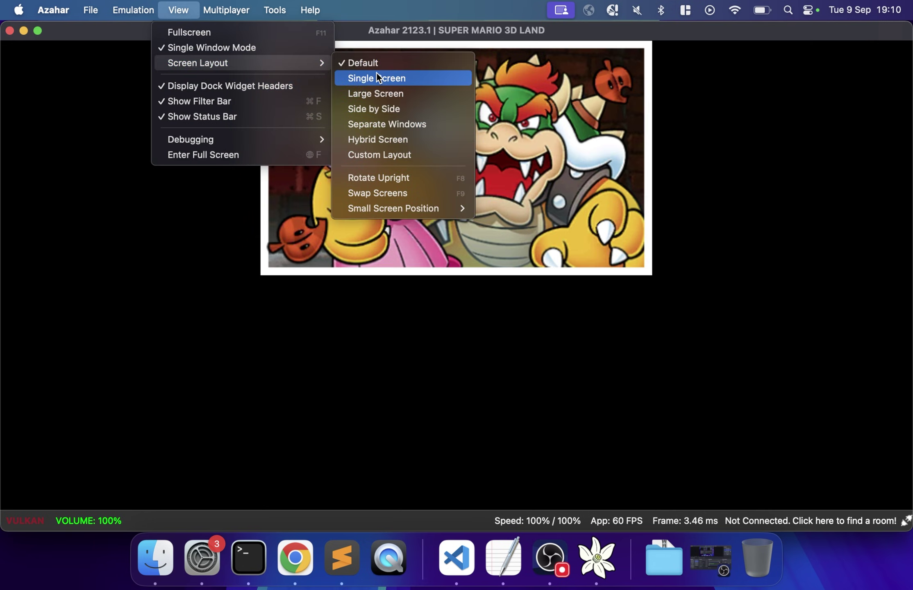
{"action": "left_click", "coordinate": [376, 73]}
- Set the graphics internal resolution to 3x Native (1200x720) in the emulator's preferences and apply it to the running game
{"action": "left_click", "coordinate": [140, 4]}
{"action": "mouse_move", "coordinate": [67, 6]}
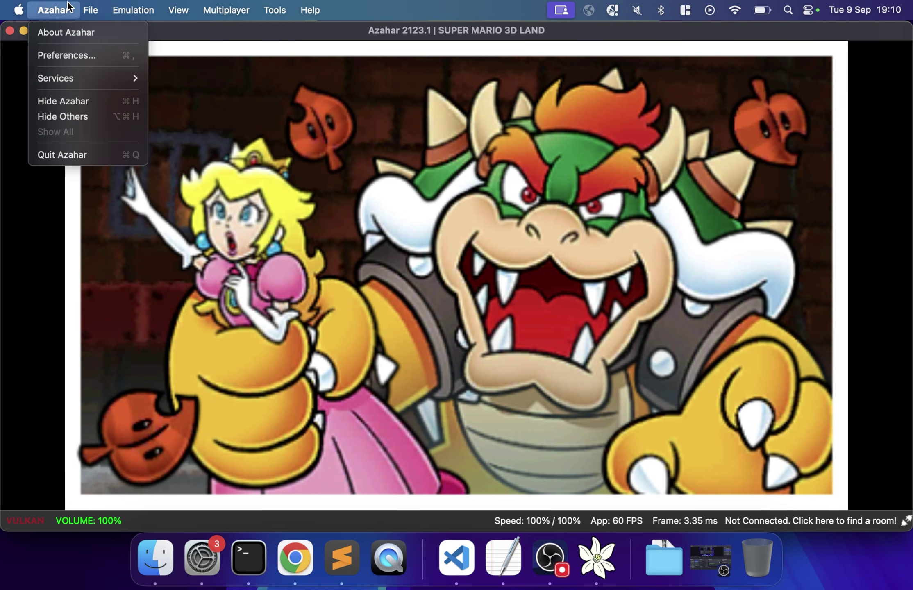
{"action": "left_click", "coordinate": [74, 53]}
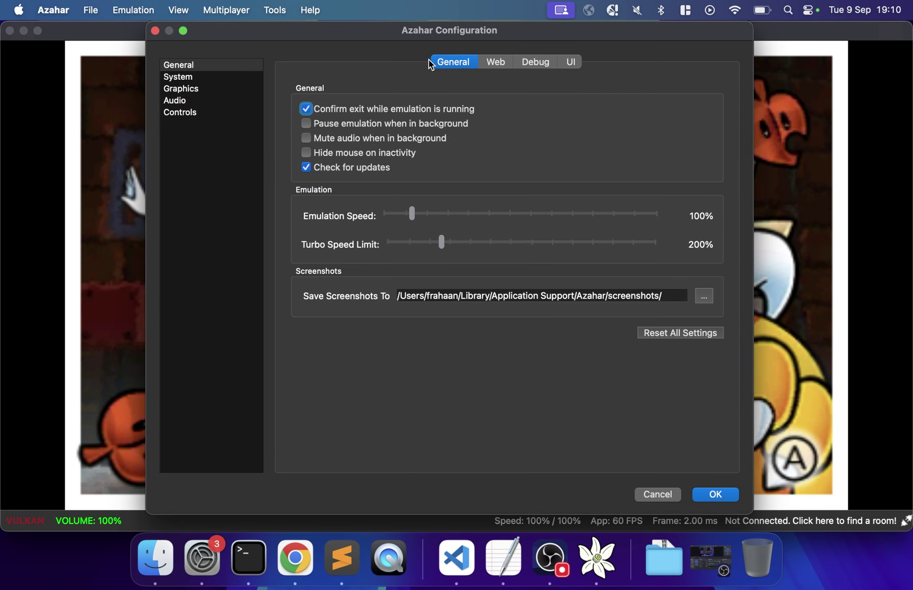
{"action": "left_click_drag", "start_coordinate": [433, 35], "coordinate": [591, 137]}
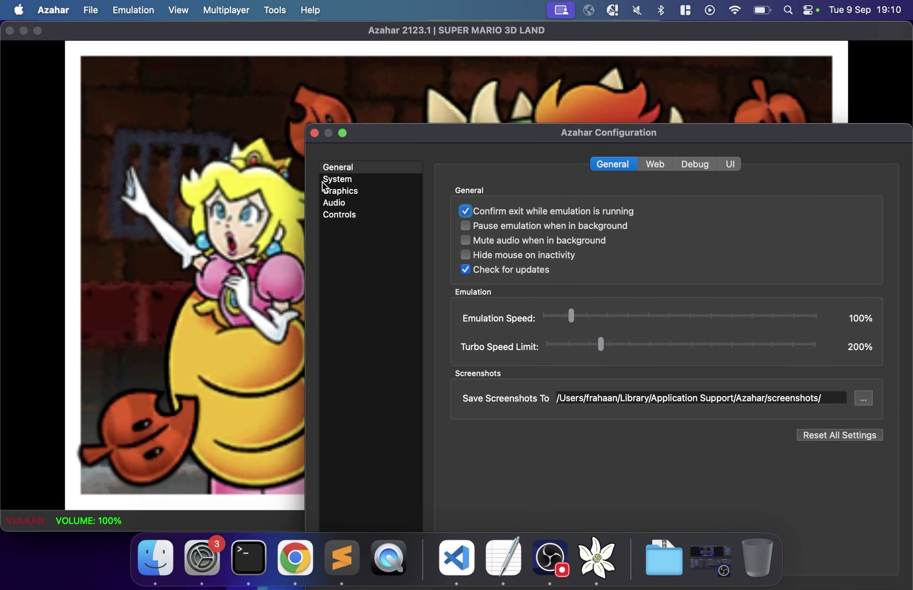
{"action": "left_click", "coordinate": [345, 191]}
{"action": "left_click", "coordinate": [737, 215]}
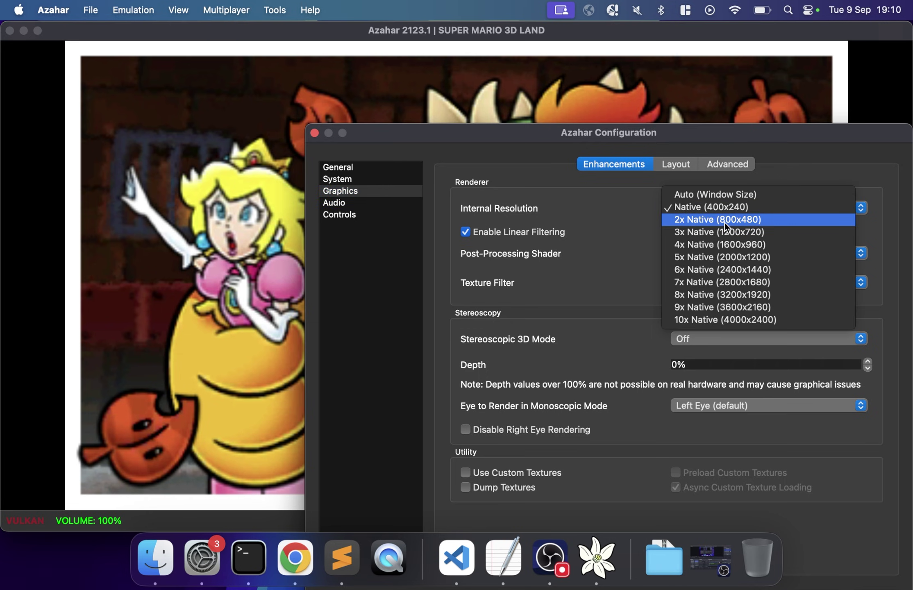
{"action": "left_click", "coordinate": [725, 223]}
{"action": "left_click", "coordinate": [719, 208]}
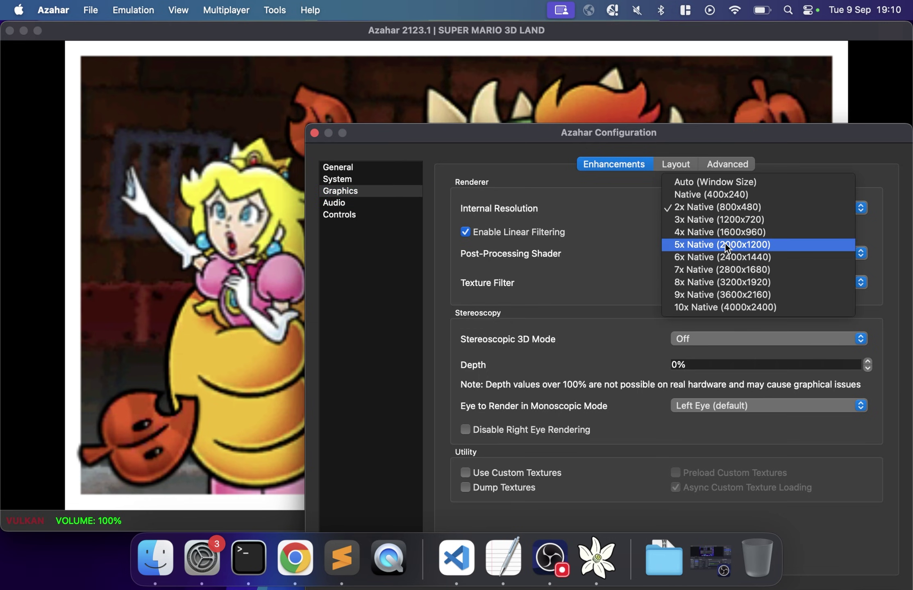
{"action": "left_click", "coordinate": [720, 220]}
{"action": "left_click_drag", "start_coordinate": [679, 131], "coordinate": [494, 40]}
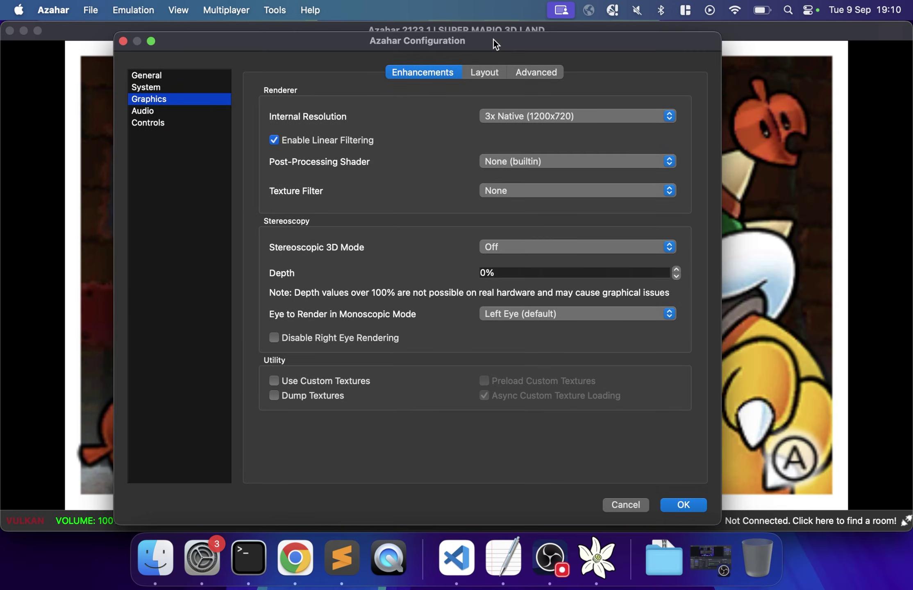
{"action": "left_click", "coordinate": [683, 506]}
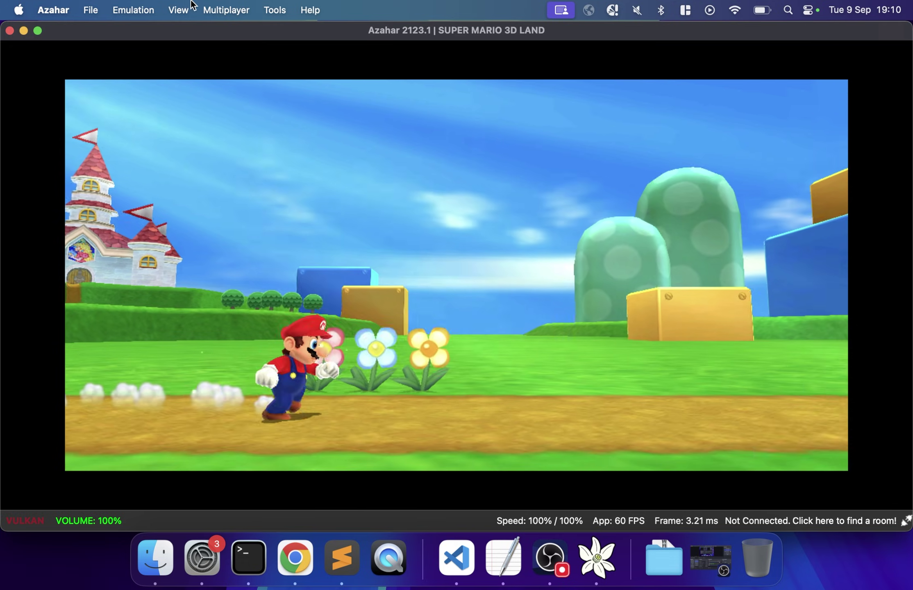
- Set the graphics internal resolution back to Native (400x240) and apply it to compare the game's image quality
{"action": "left_click", "coordinate": [137, 9]}
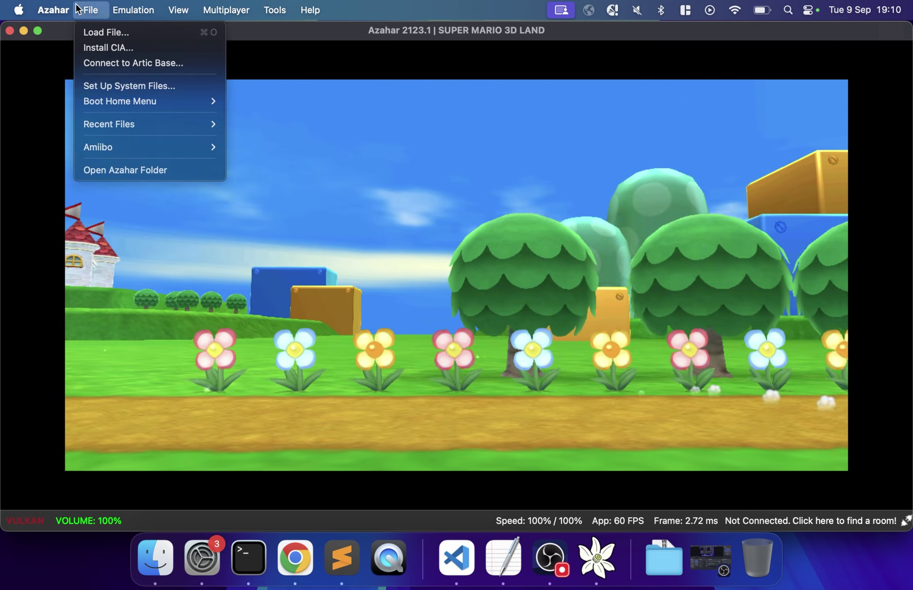
{"action": "mouse_move", "coordinate": [54, 10]}
{"action": "left_click", "coordinate": [74, 55]}
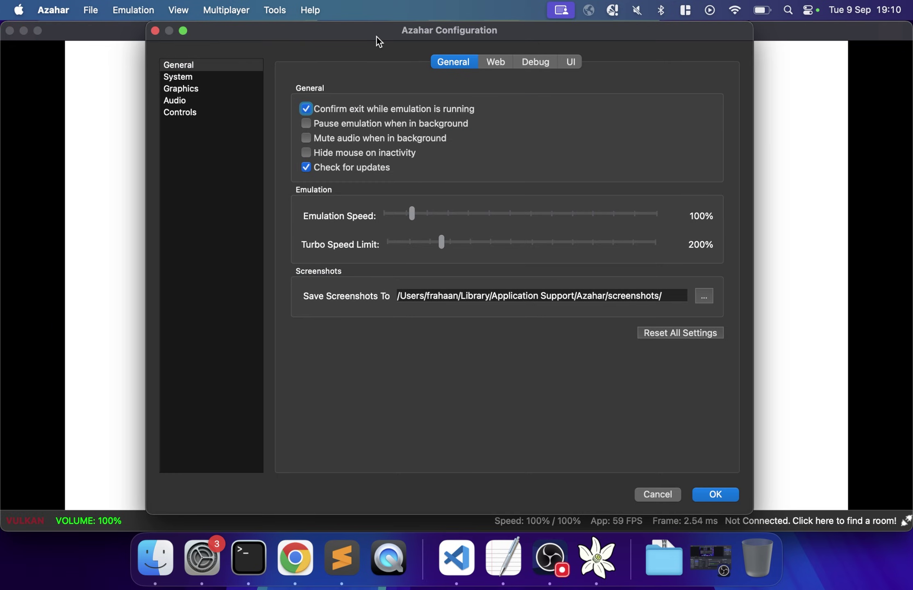
{"action": "left_click_drag", "start_coordinate": [376, 36], "coordinate": [573, 158]}
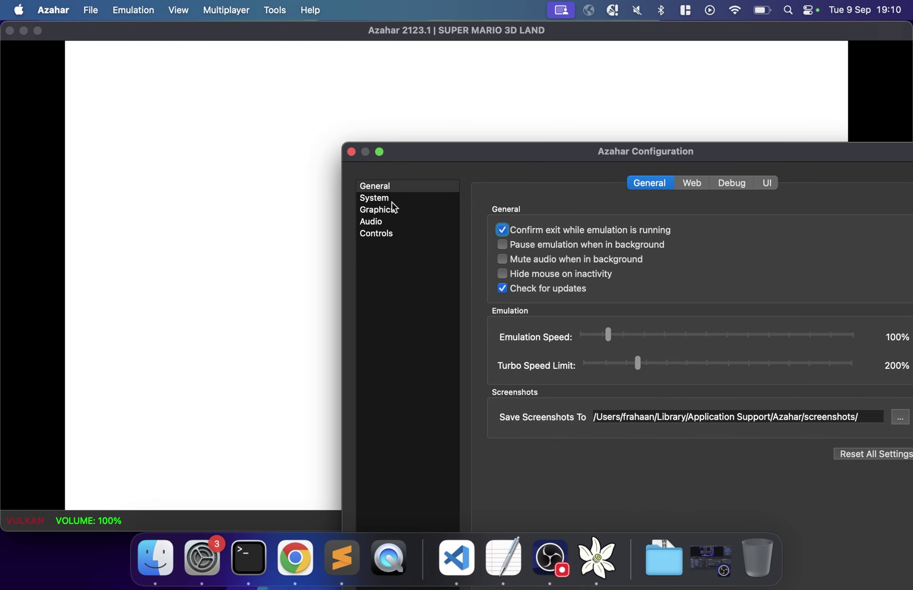
{"action": "left_click", "coordinate": [417, 210]}
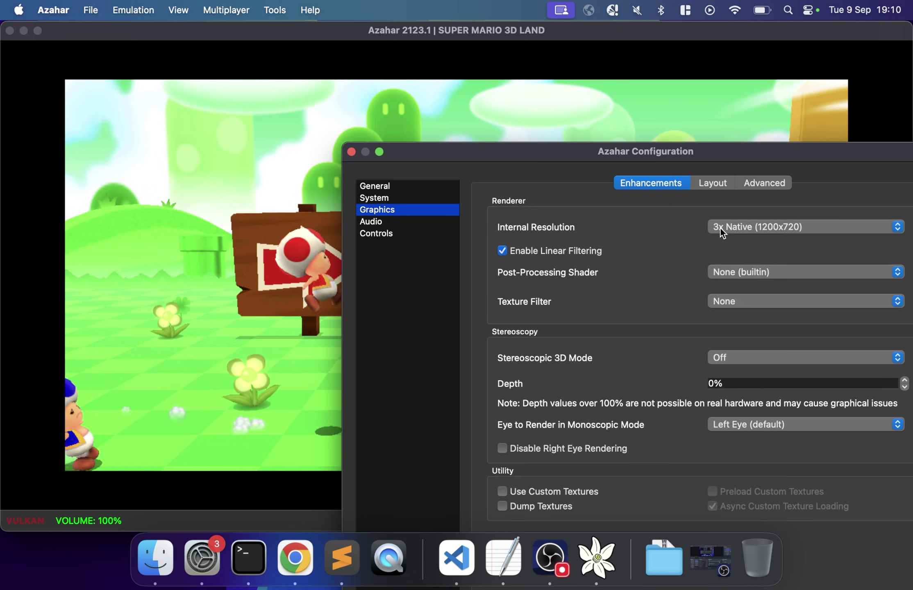
{"action": "left_click", "coordinate": [760, 225]}
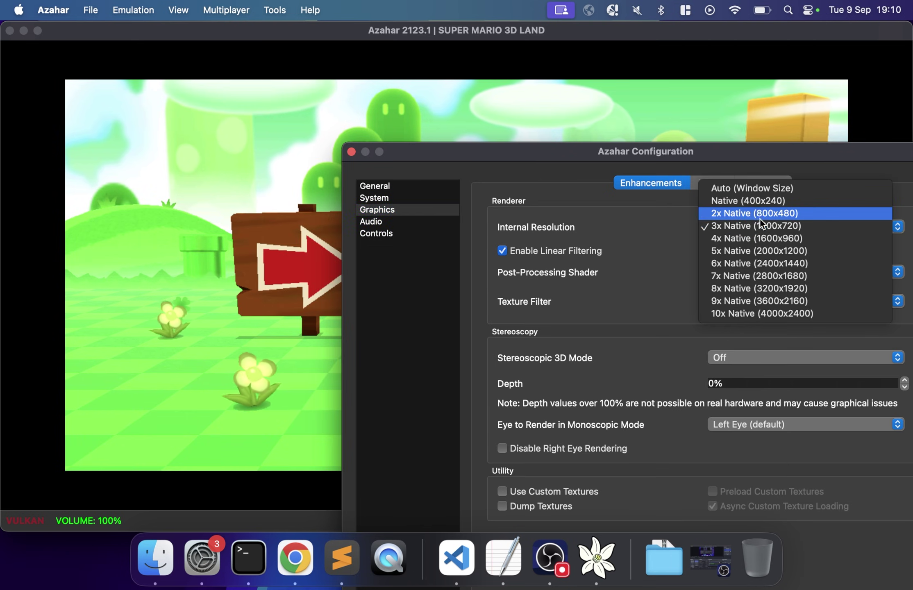
{"action": "left_click", "coordinate": [750, 199]}
{"action": "left_click_drag", "start_coordinate": [745, 164], "coordinate": [609, 133]}
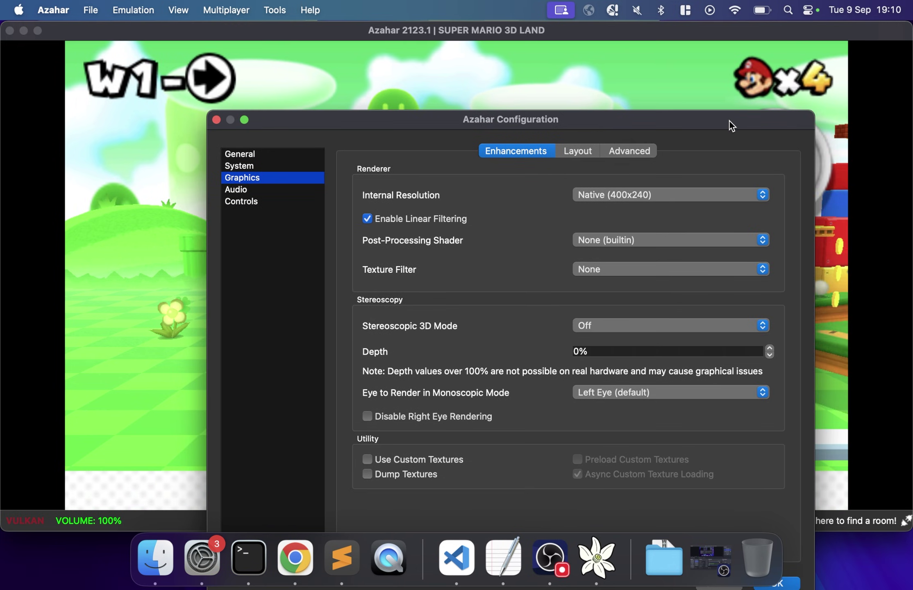
{"action": "left_click_drag", "start_coordinate": [730, 121], "coordinate": [811, 52]}
{"action": "left_click", "coordinate": [872, 515]}
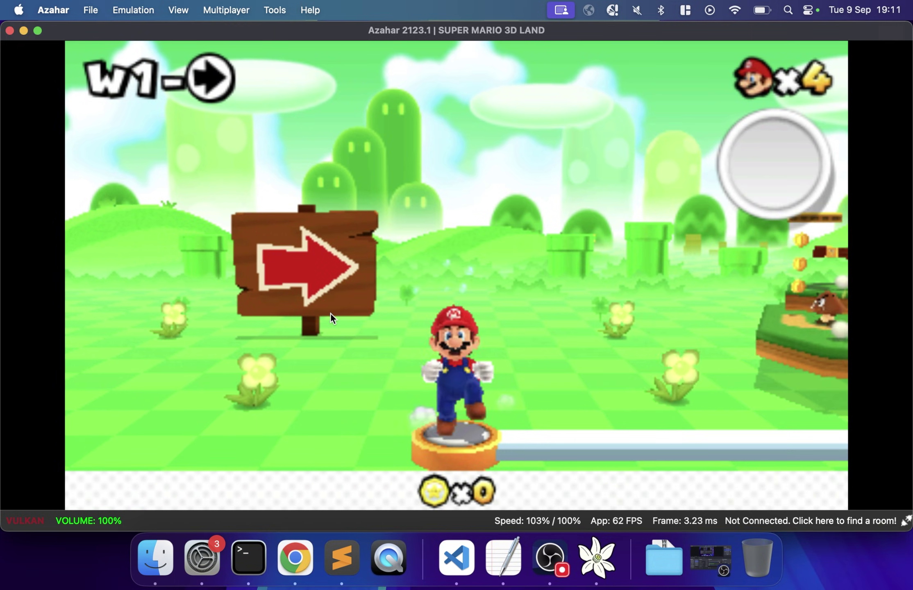
- Raise the graphics internal resolution to 6x Native (2400x1440) and apply the configuration
{"action": "left_click", "coordinate": [178, 10]}
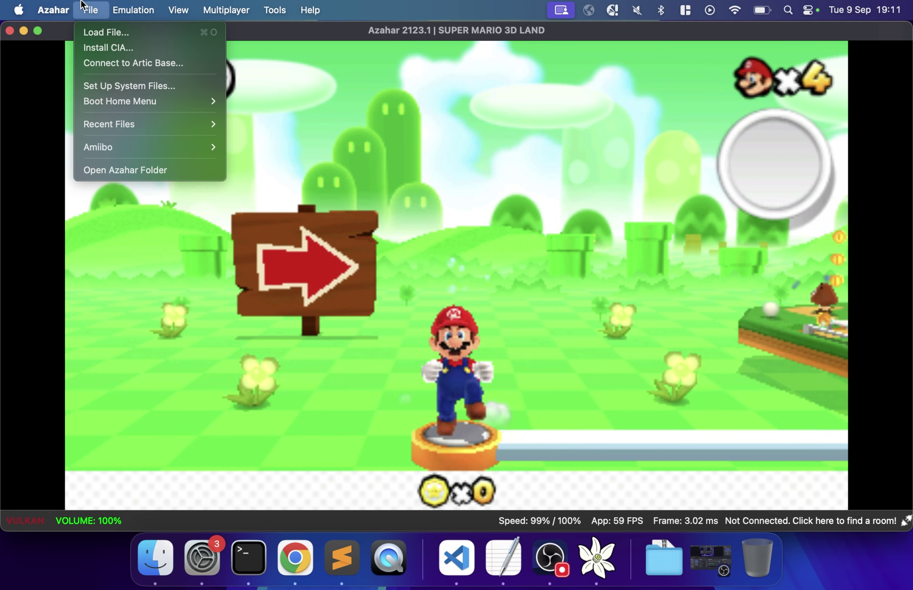
{"action": "mouse_move", "coordinate": [53, 10]}
{"action": "left_click", "coordinate": [53, 59]}
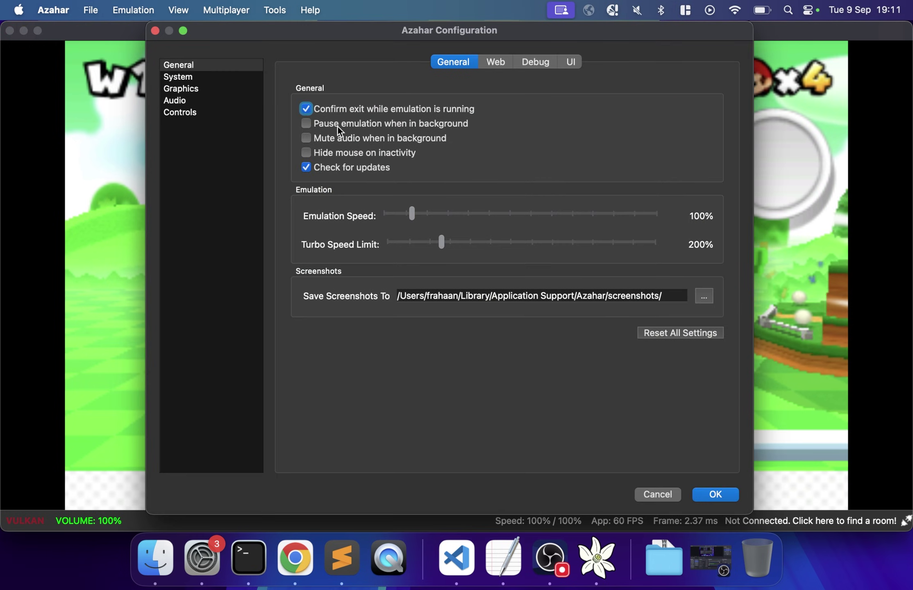
{"action": "left_click", "coordinate": [251, 89]}
{"action": "left_click", "coordinate": [549, 108]}
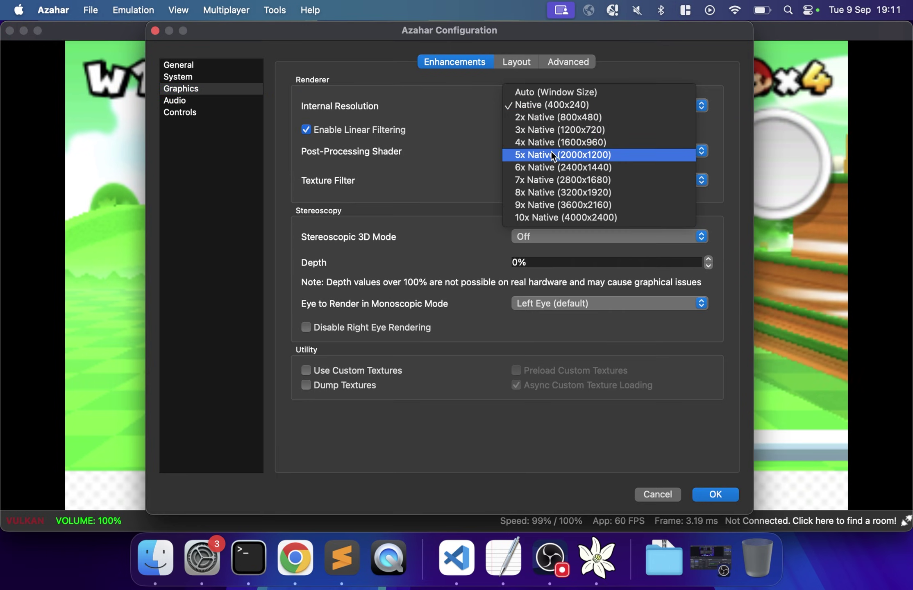
{"action": "left_click", "coordinate": [552, 167]}
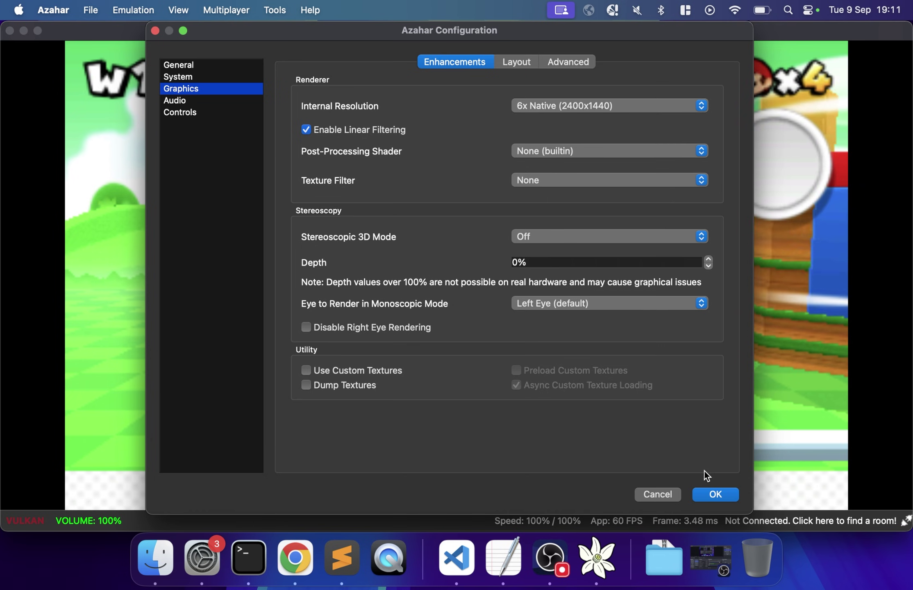
{"action": "left_click", "coordinate": [713, 496]}
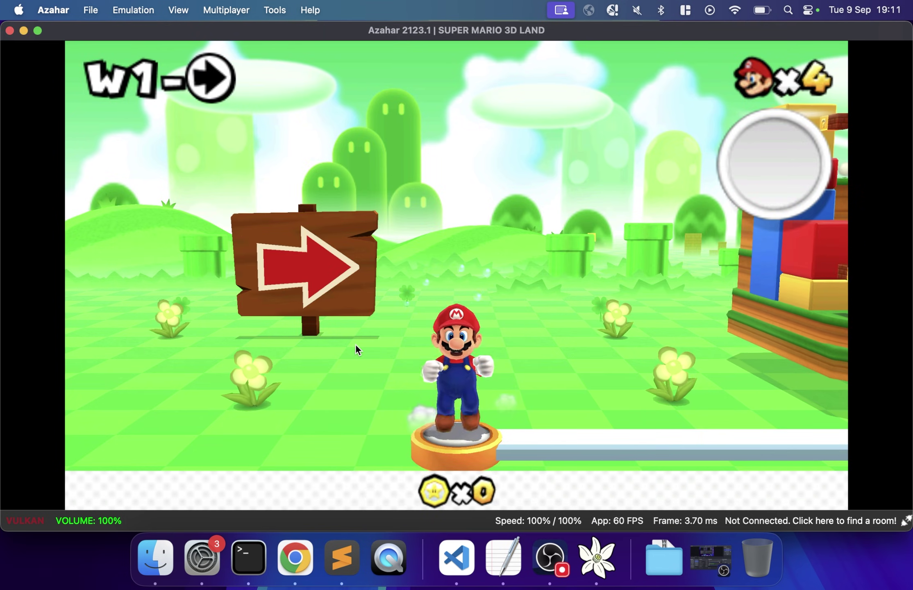
- Move Mario along the world map to level W1-1
{"action": "key", "text": "Right"}
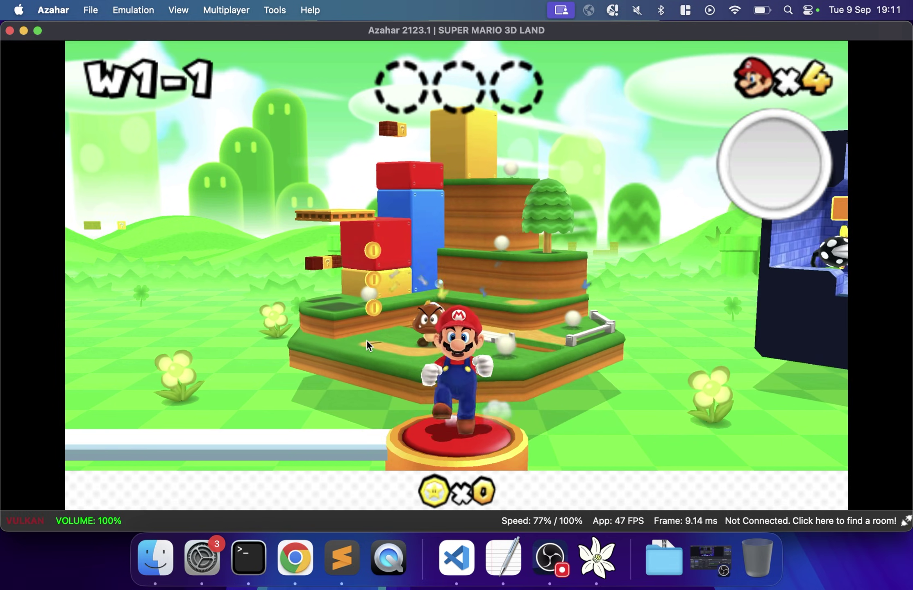